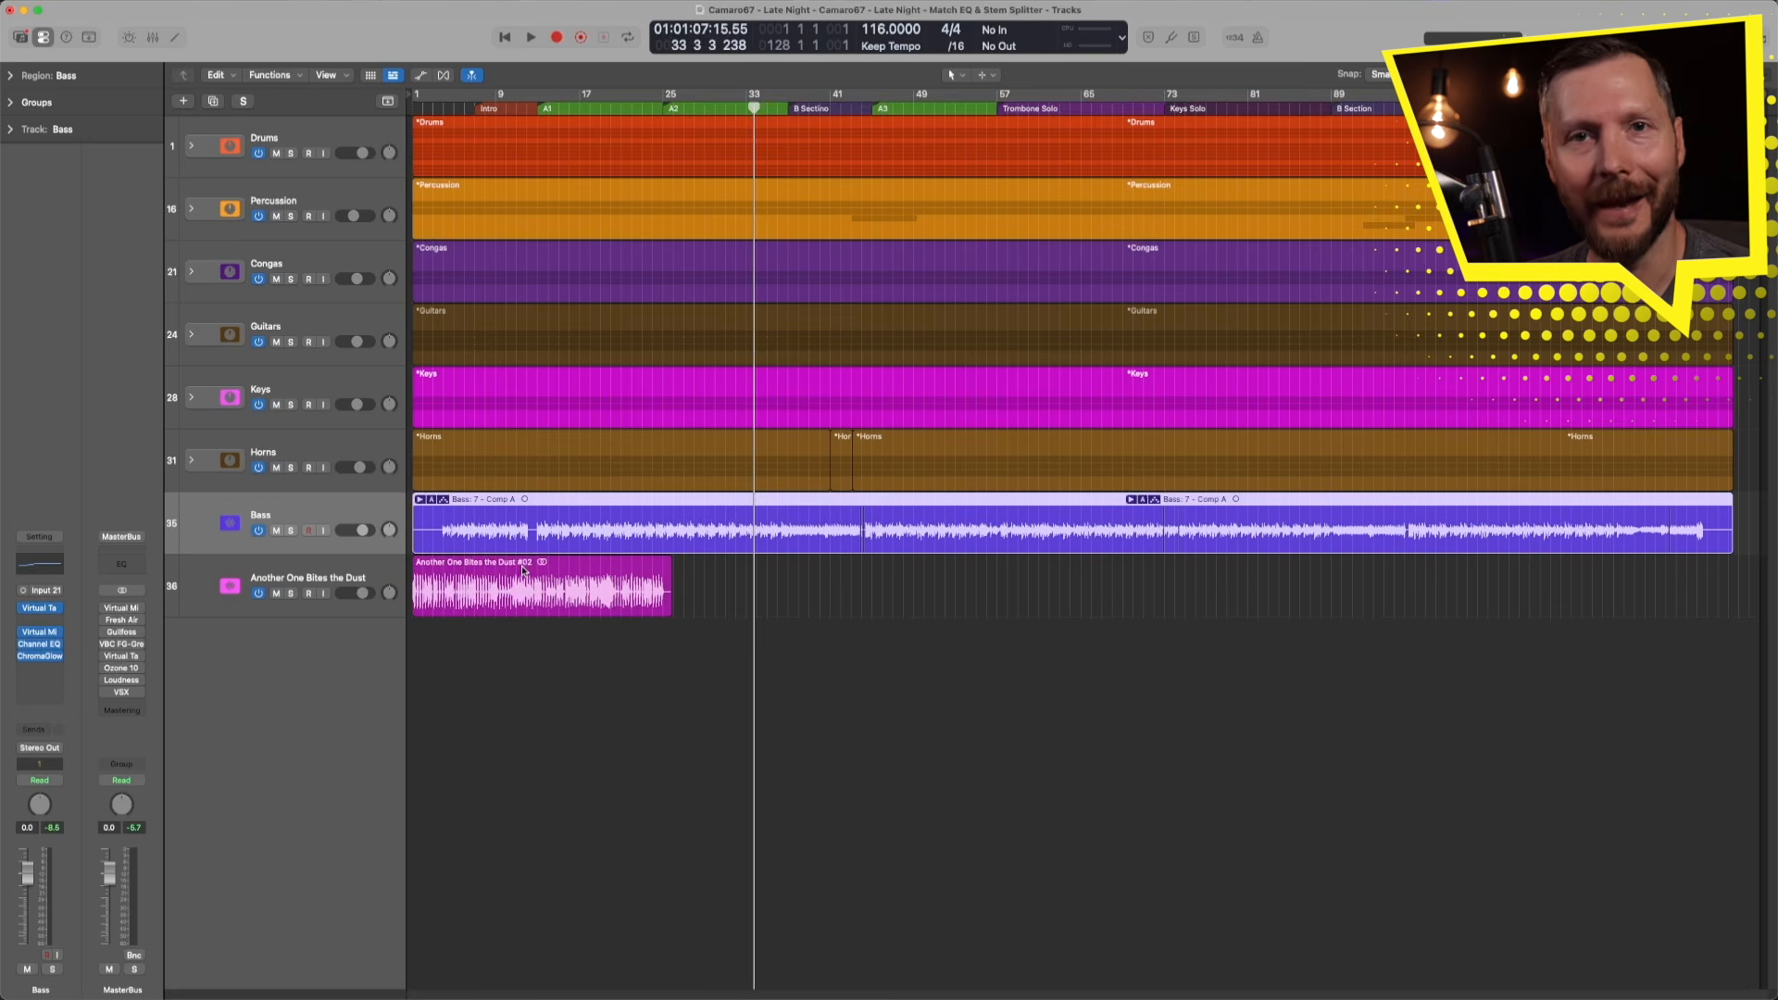
# Solo the Bass track and play it from the A1 section.
pyautogui.click(291, 530)
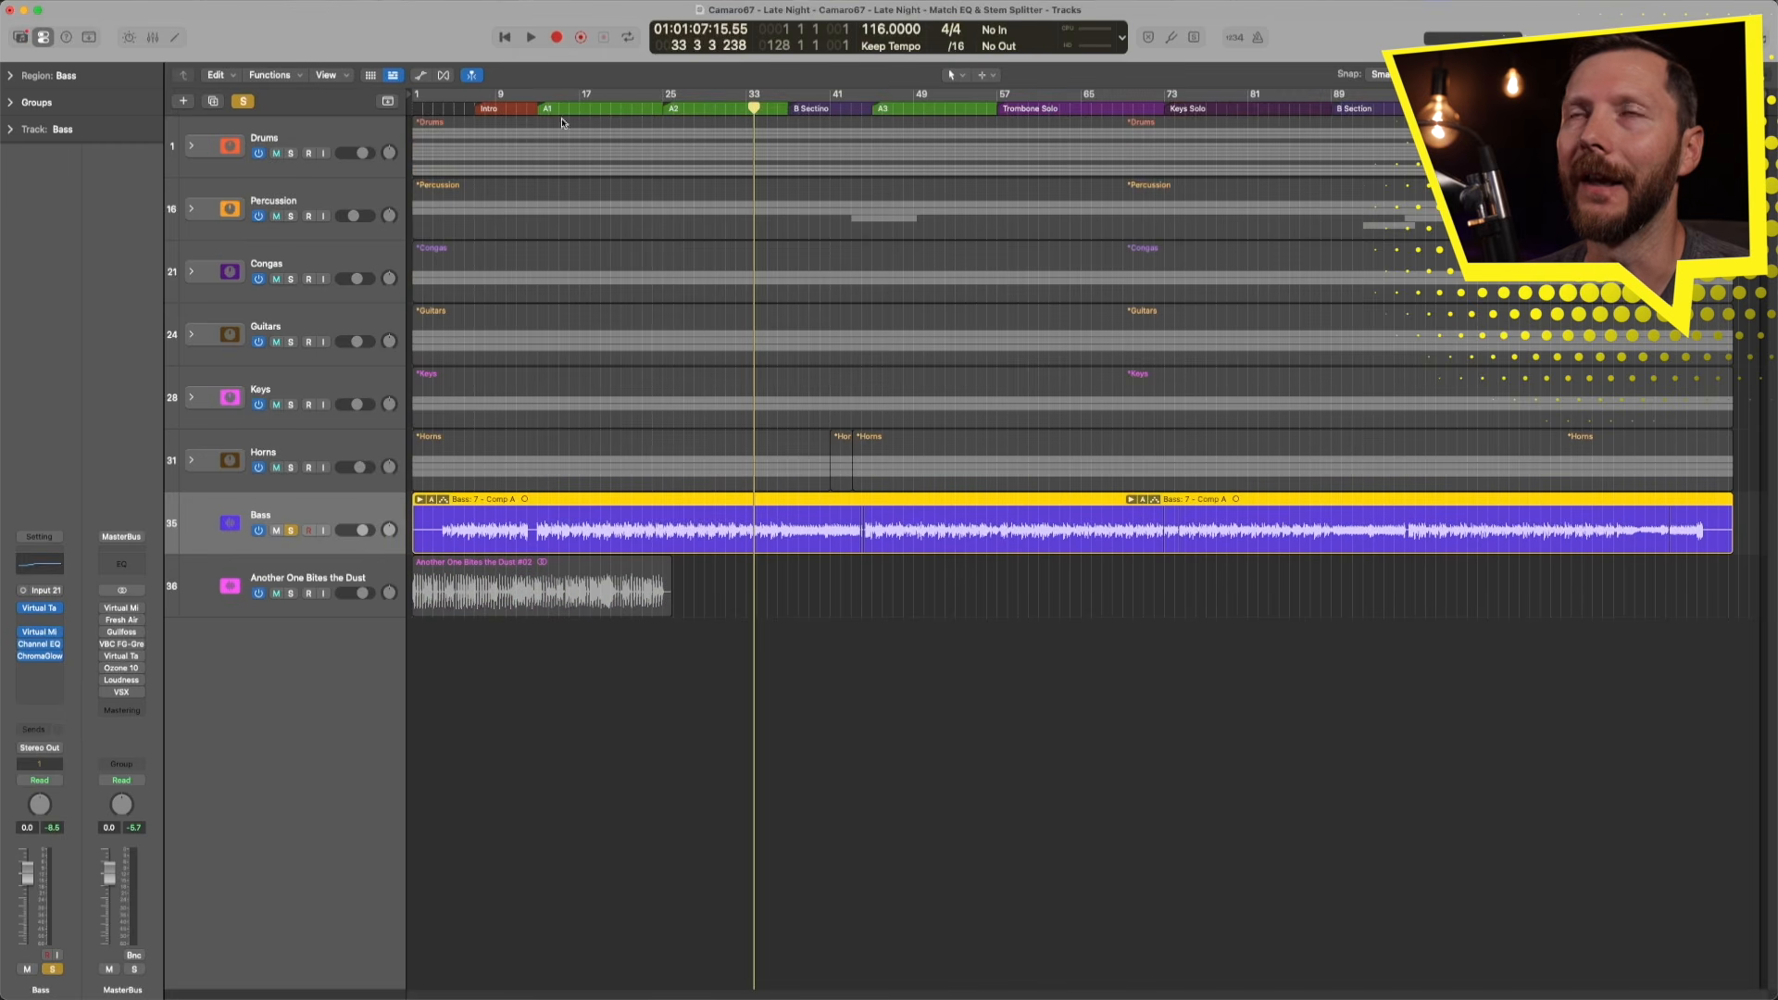
pyautogui.click(563, 109)
pyautogui.press('space')
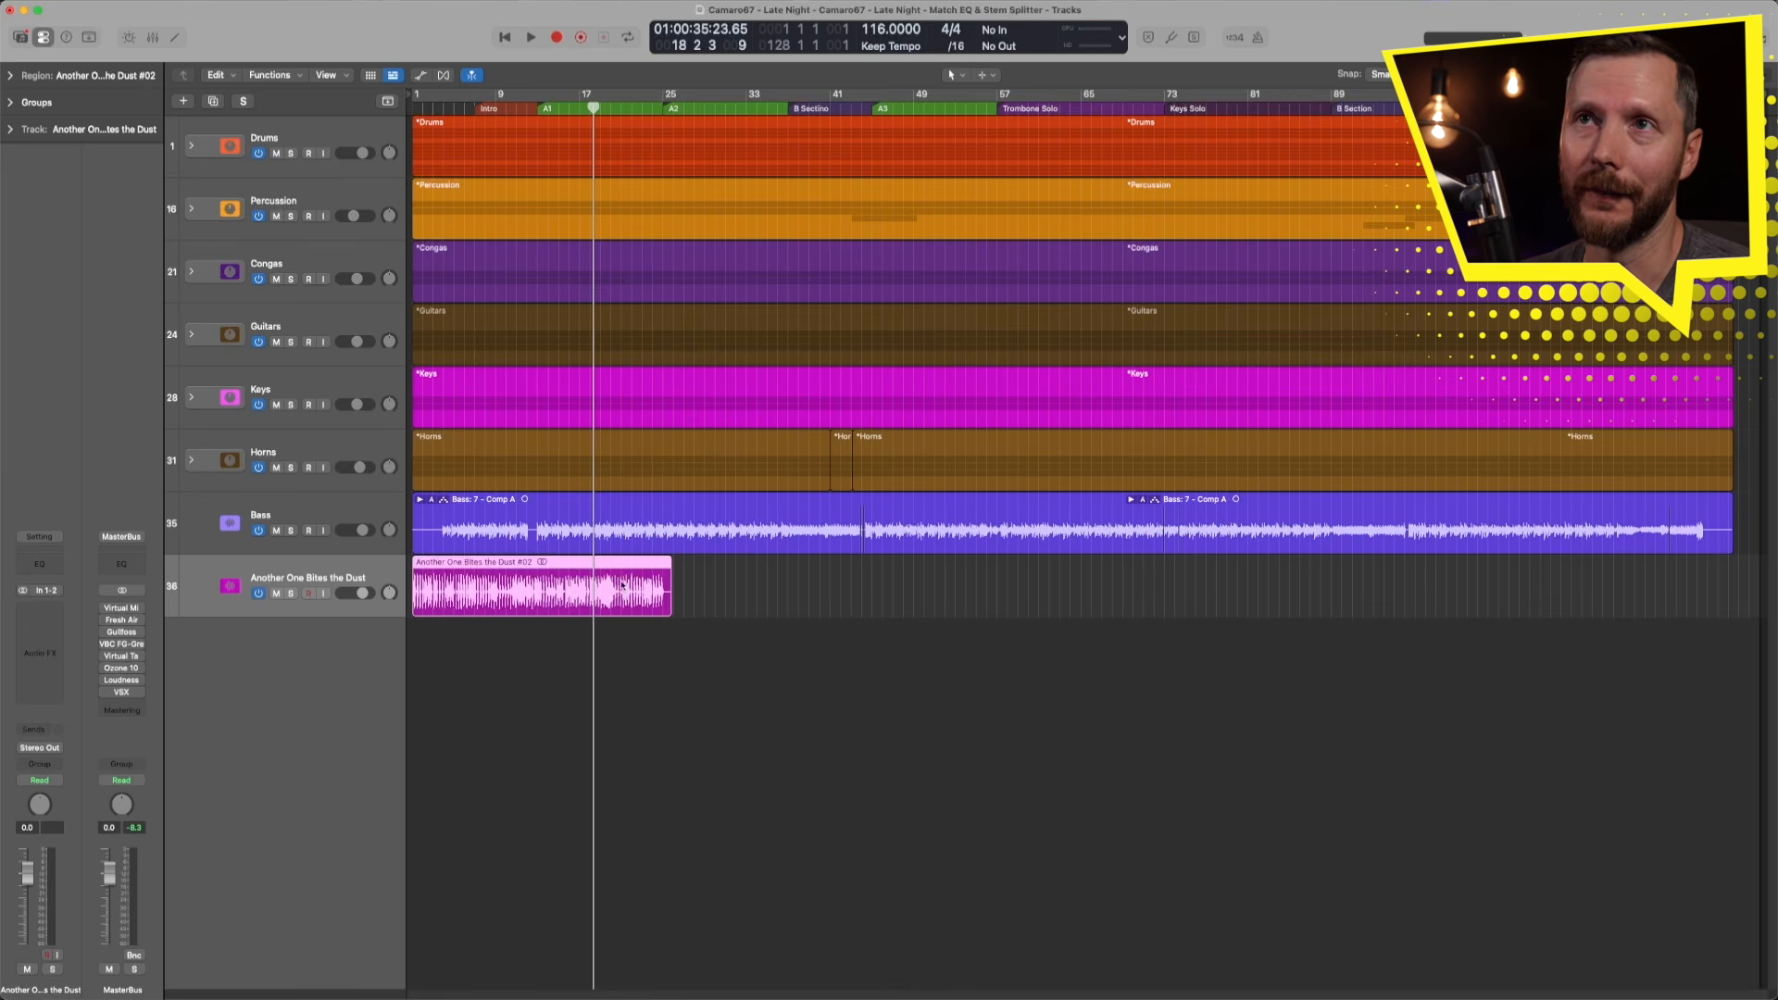
# Return the playhead to the project start and extract only the bass stem from the Another One Bites the Dust region with Stem Splitter.
pyautogui.moveTo(594, 108); pyautogui.dragTo(475, 109)
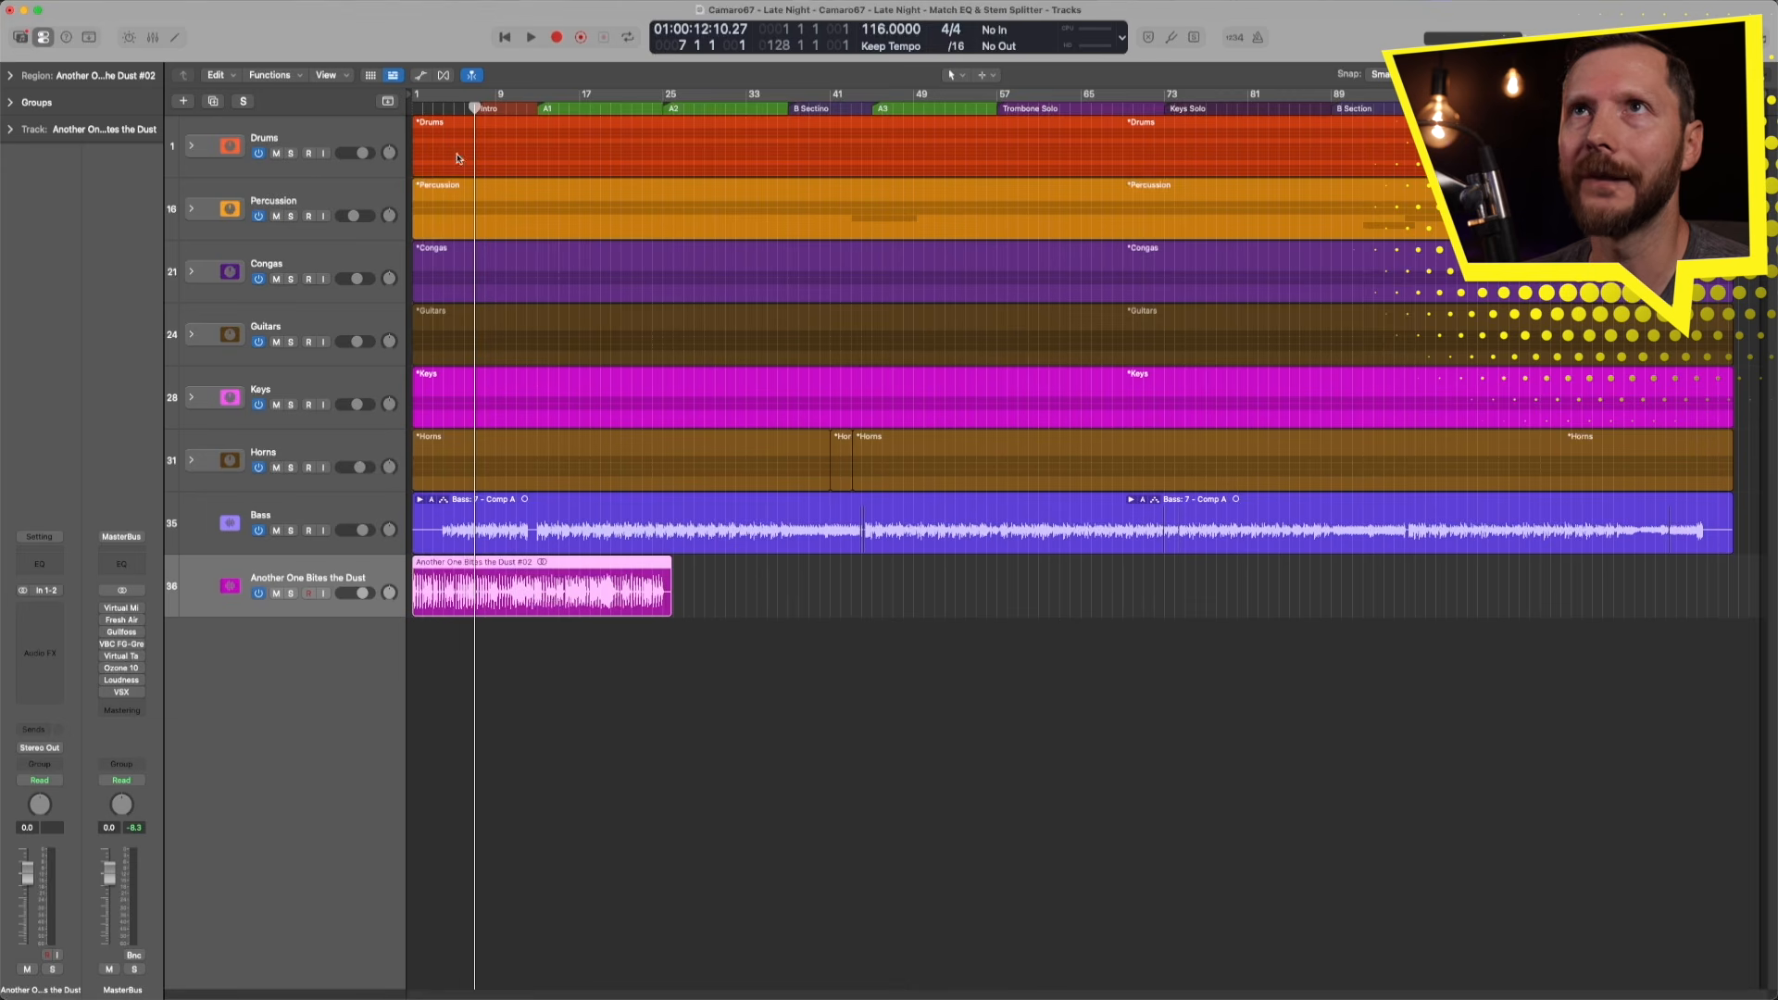
pyautogui.moveTo(475, 108); pyautogui.dragTo(413, 107)
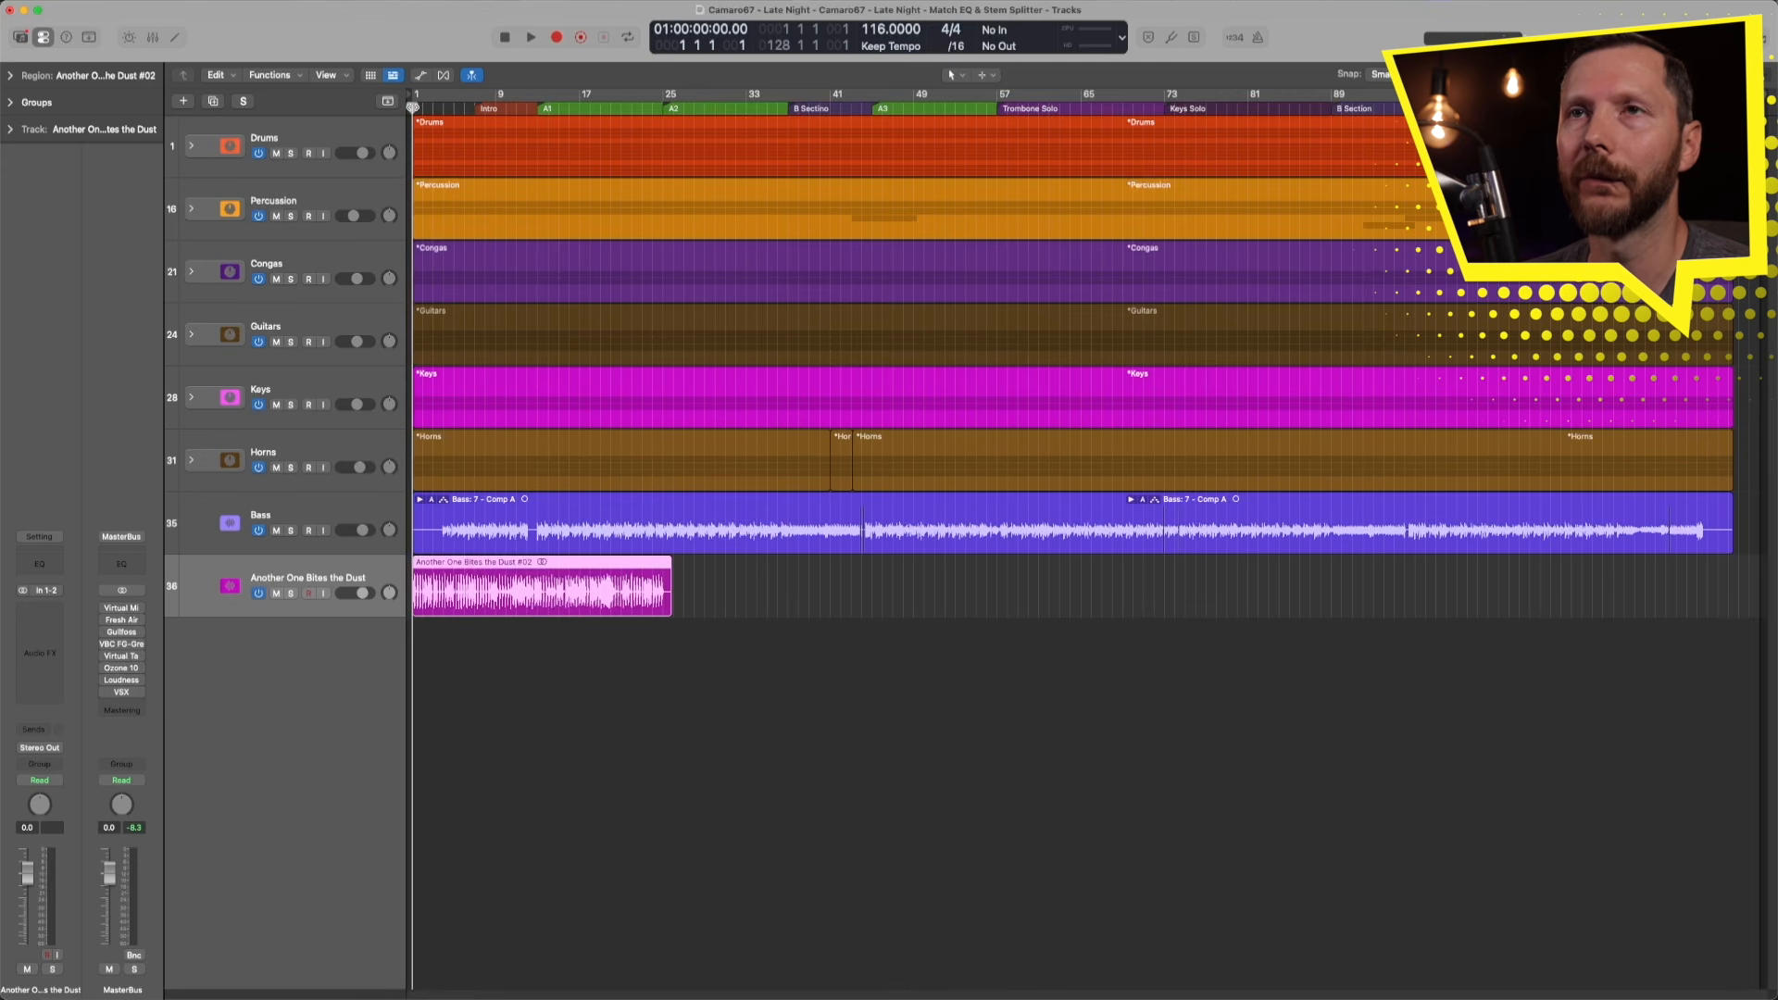
pyautogui.rightClick(512, 567)
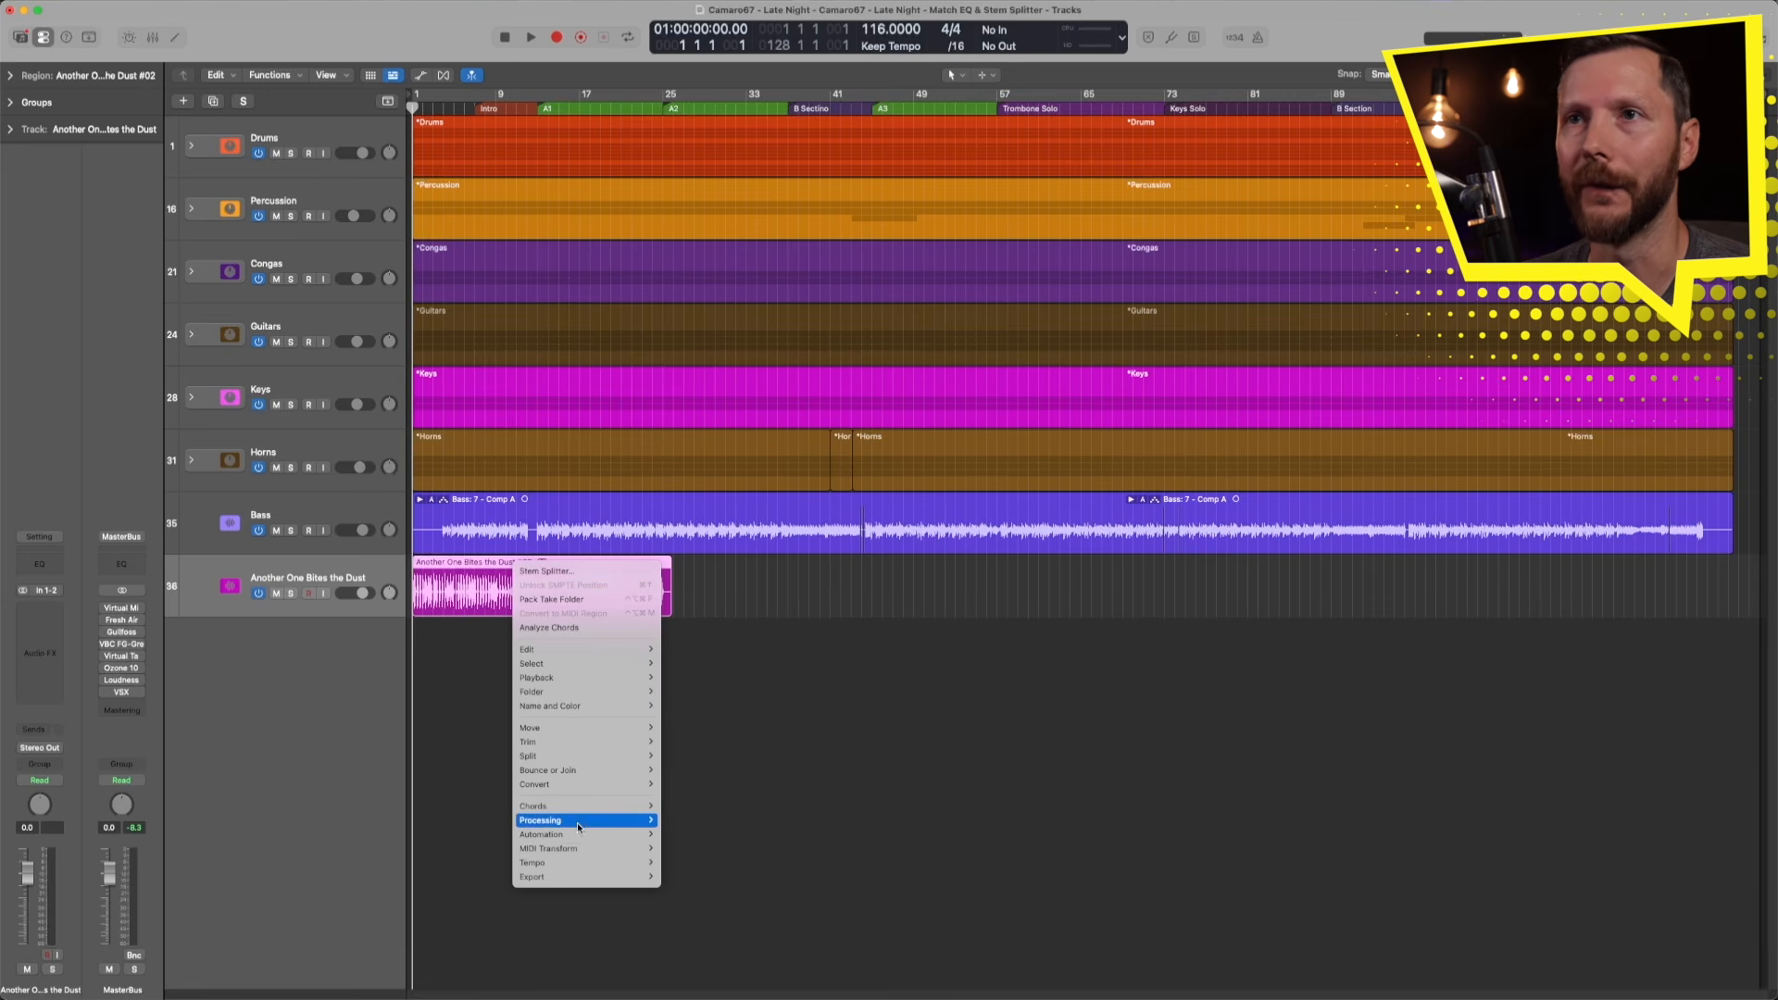
pyautogui.moveTo(656, 820)
pyautogui.click(805, 820)
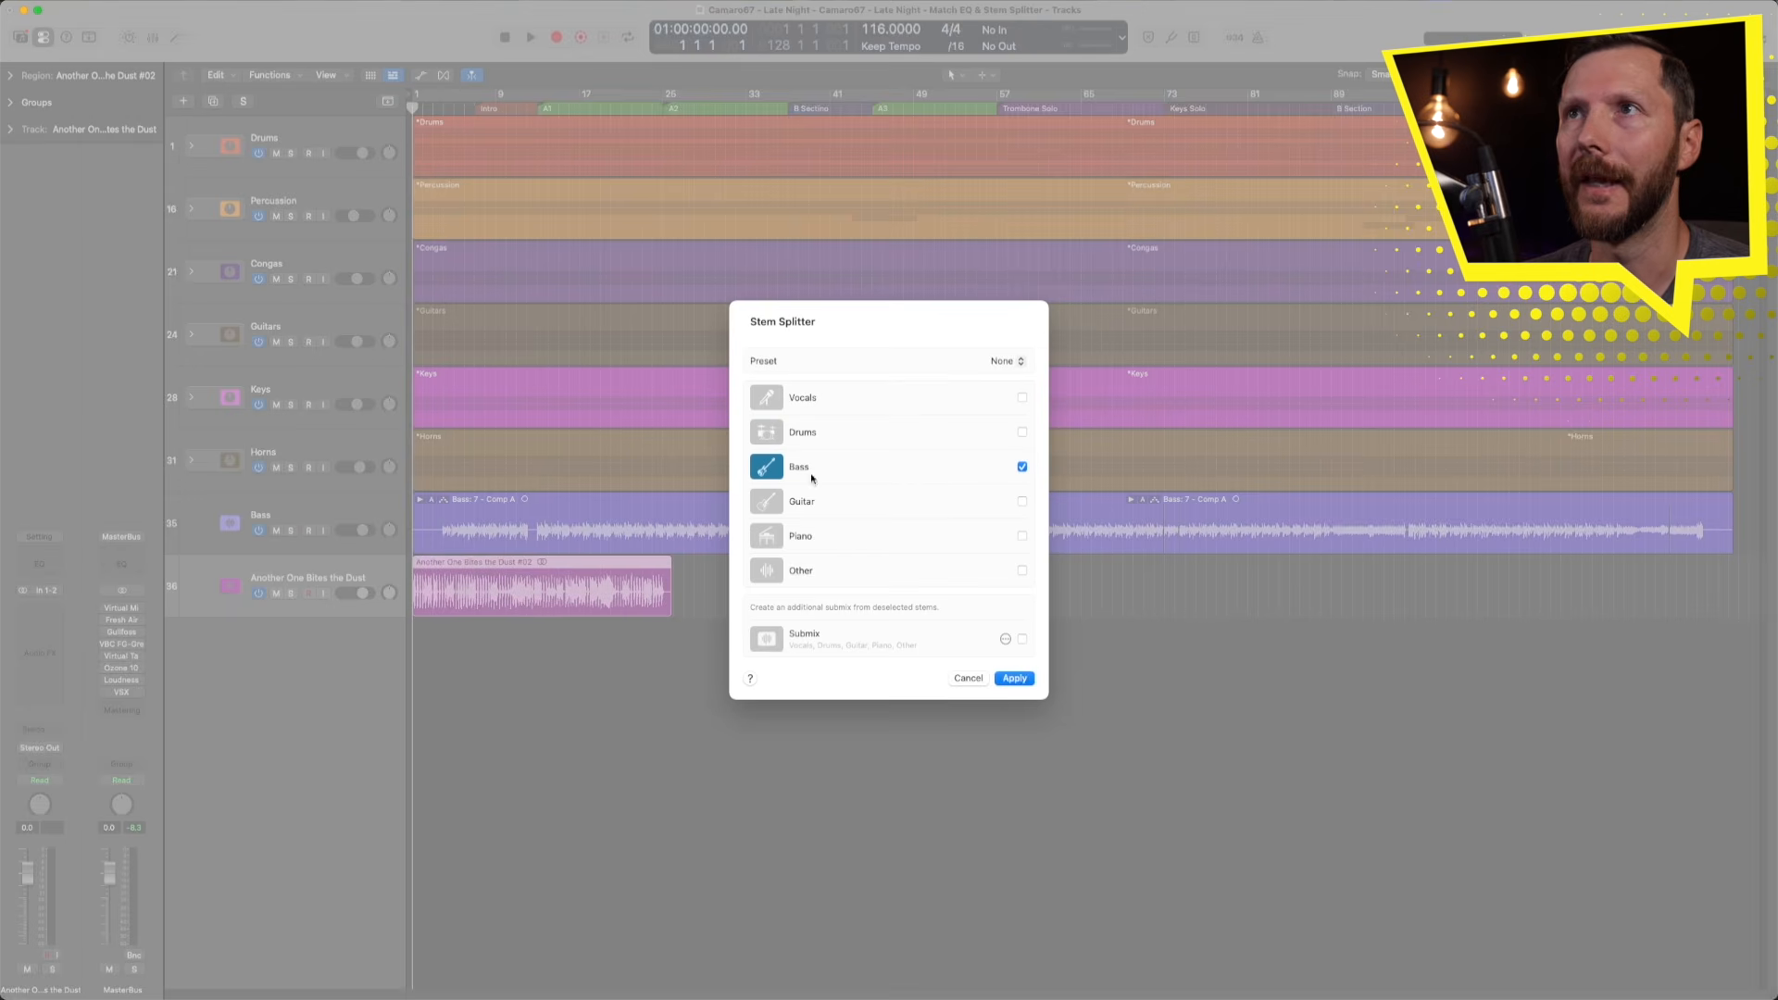
pyautogui.click(1022, 467)
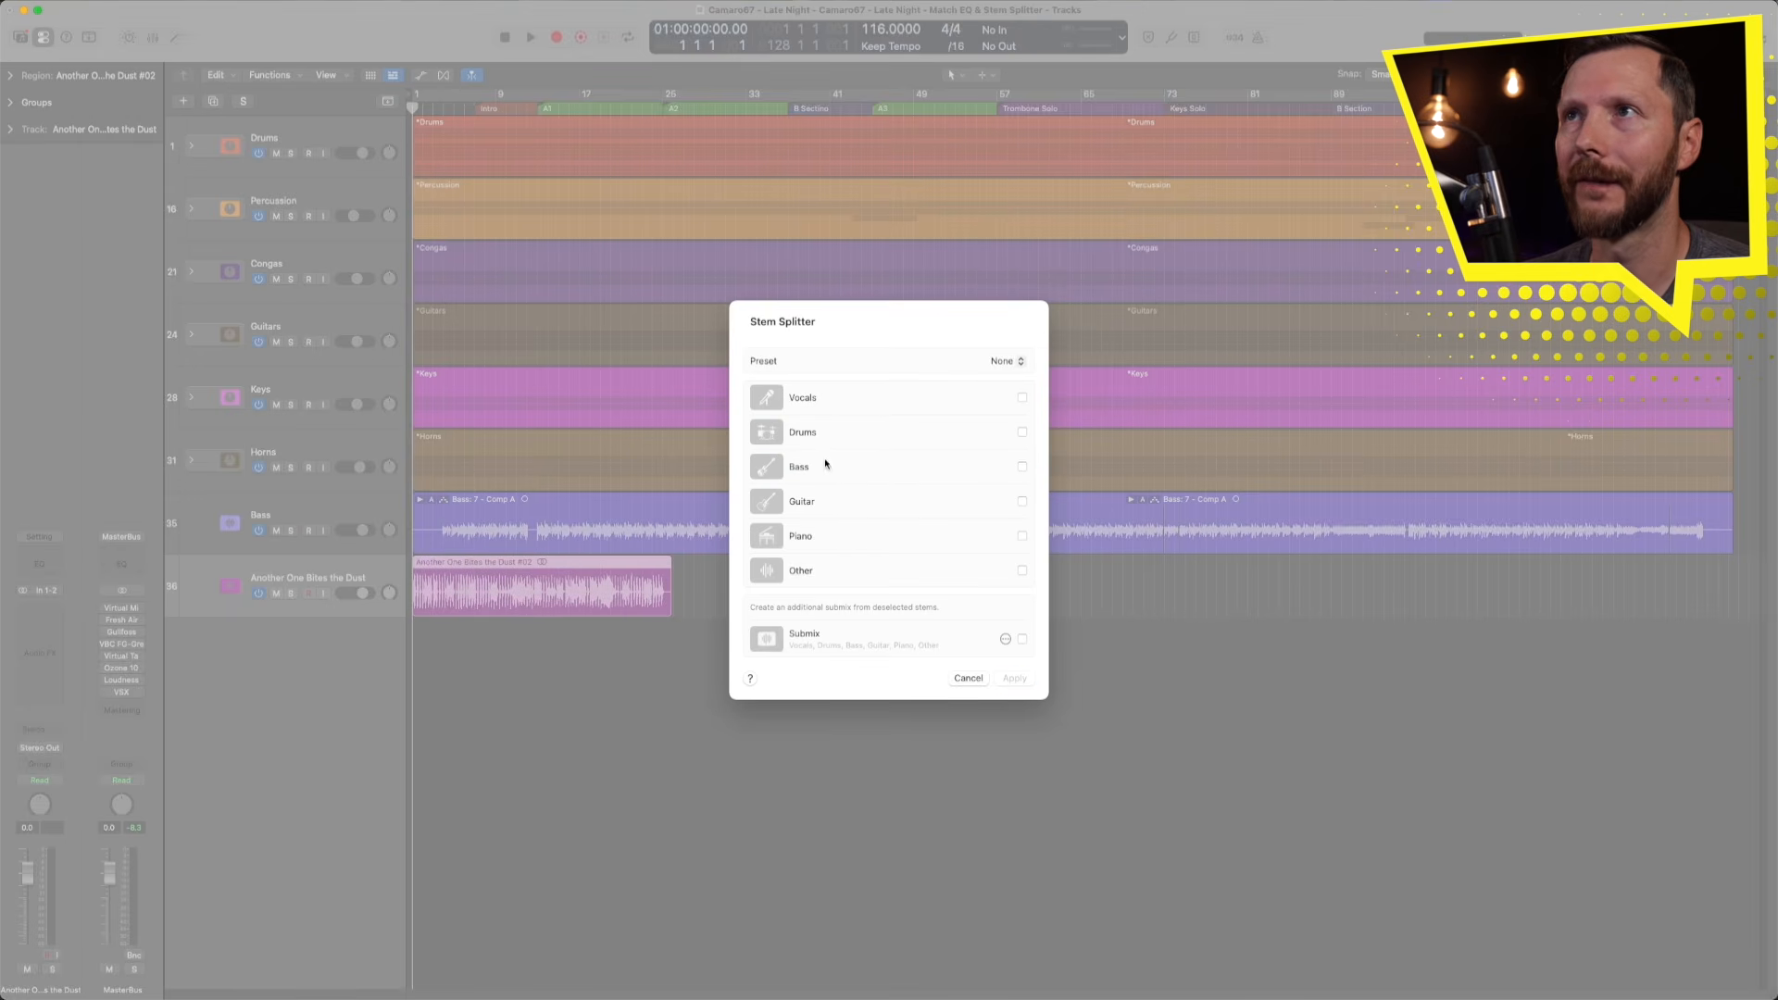
pyautogui.click(1022, 466)
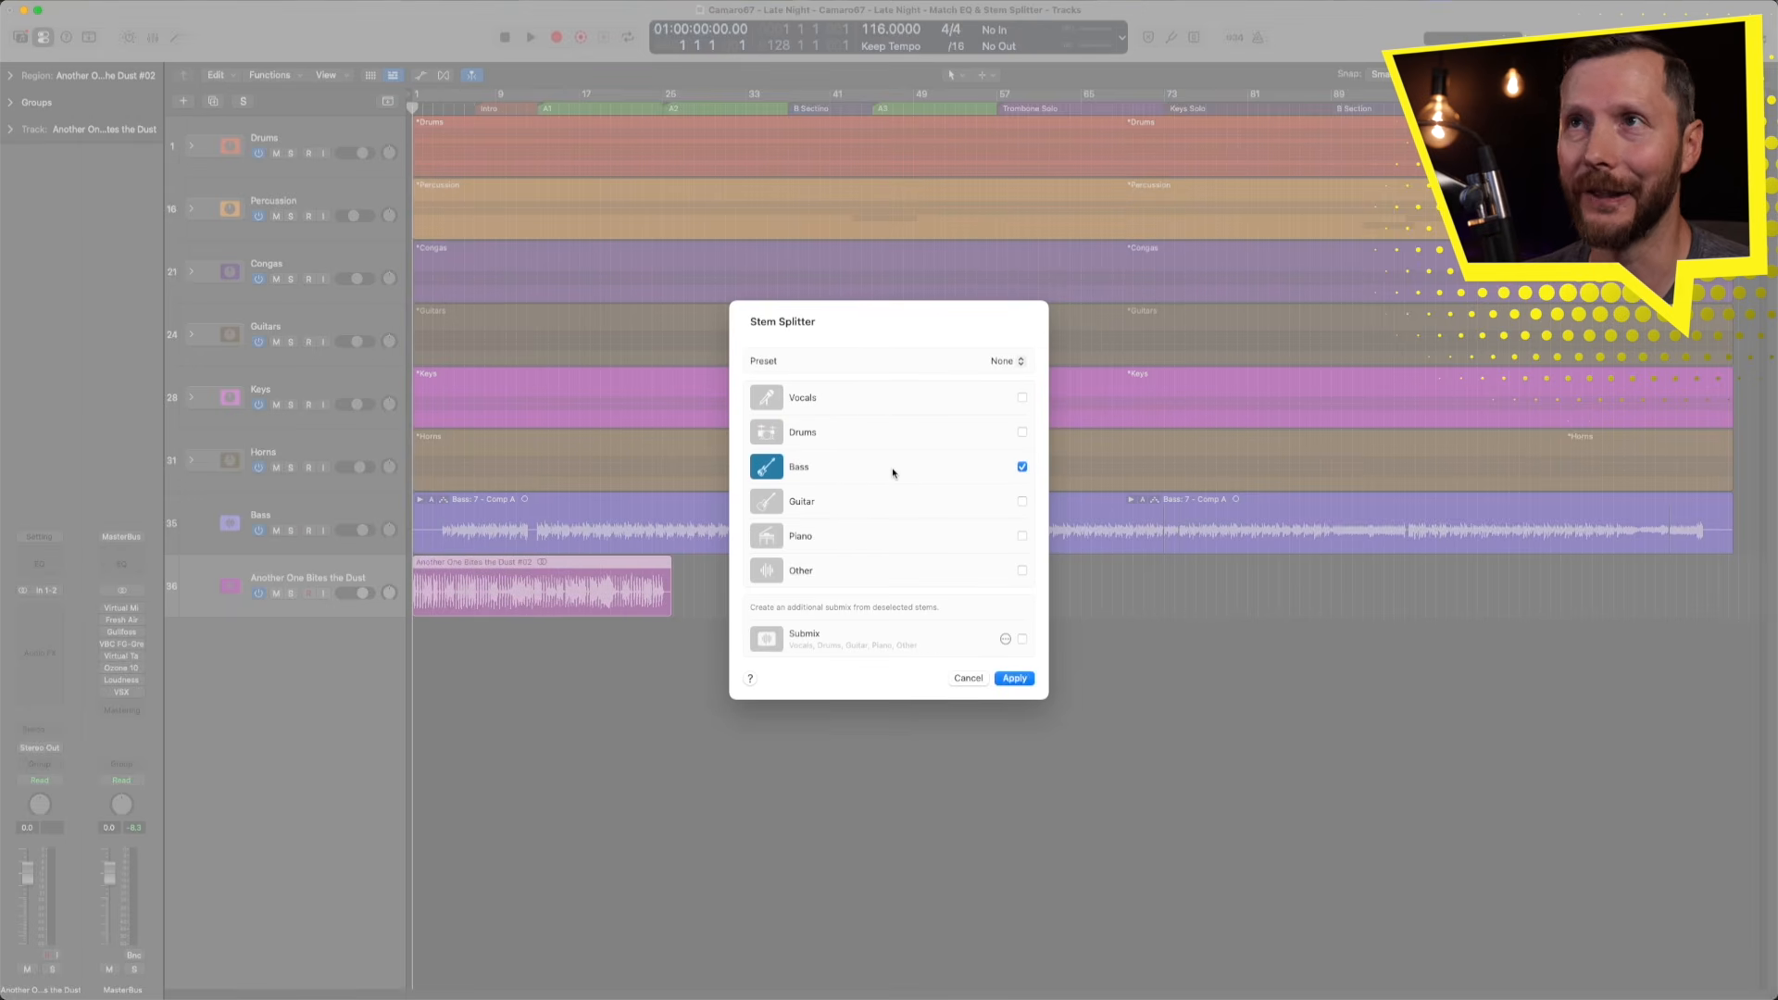
pyautogui.click(1015, 679)
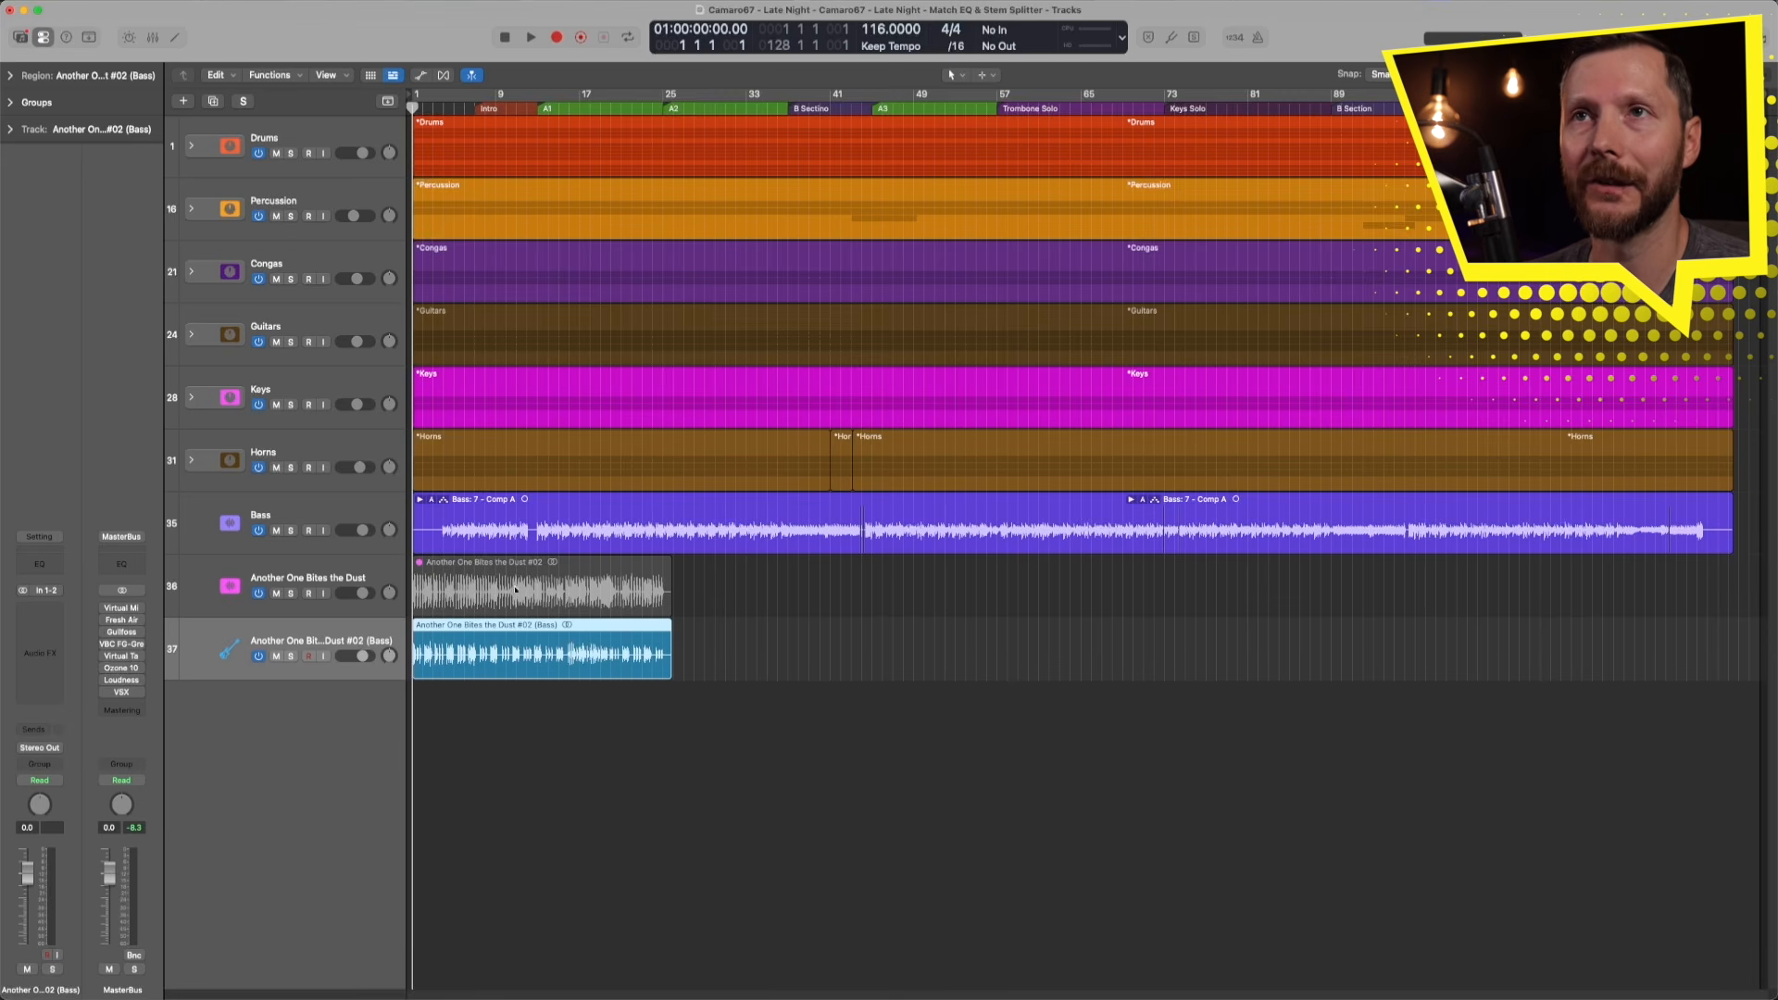
# Move the extracted bass stem track above the original Another One Bites the Dust track, directly below the Bass track.
pyautogui.moveTo(358, 638); pyautogui.dragTo(355, 580)
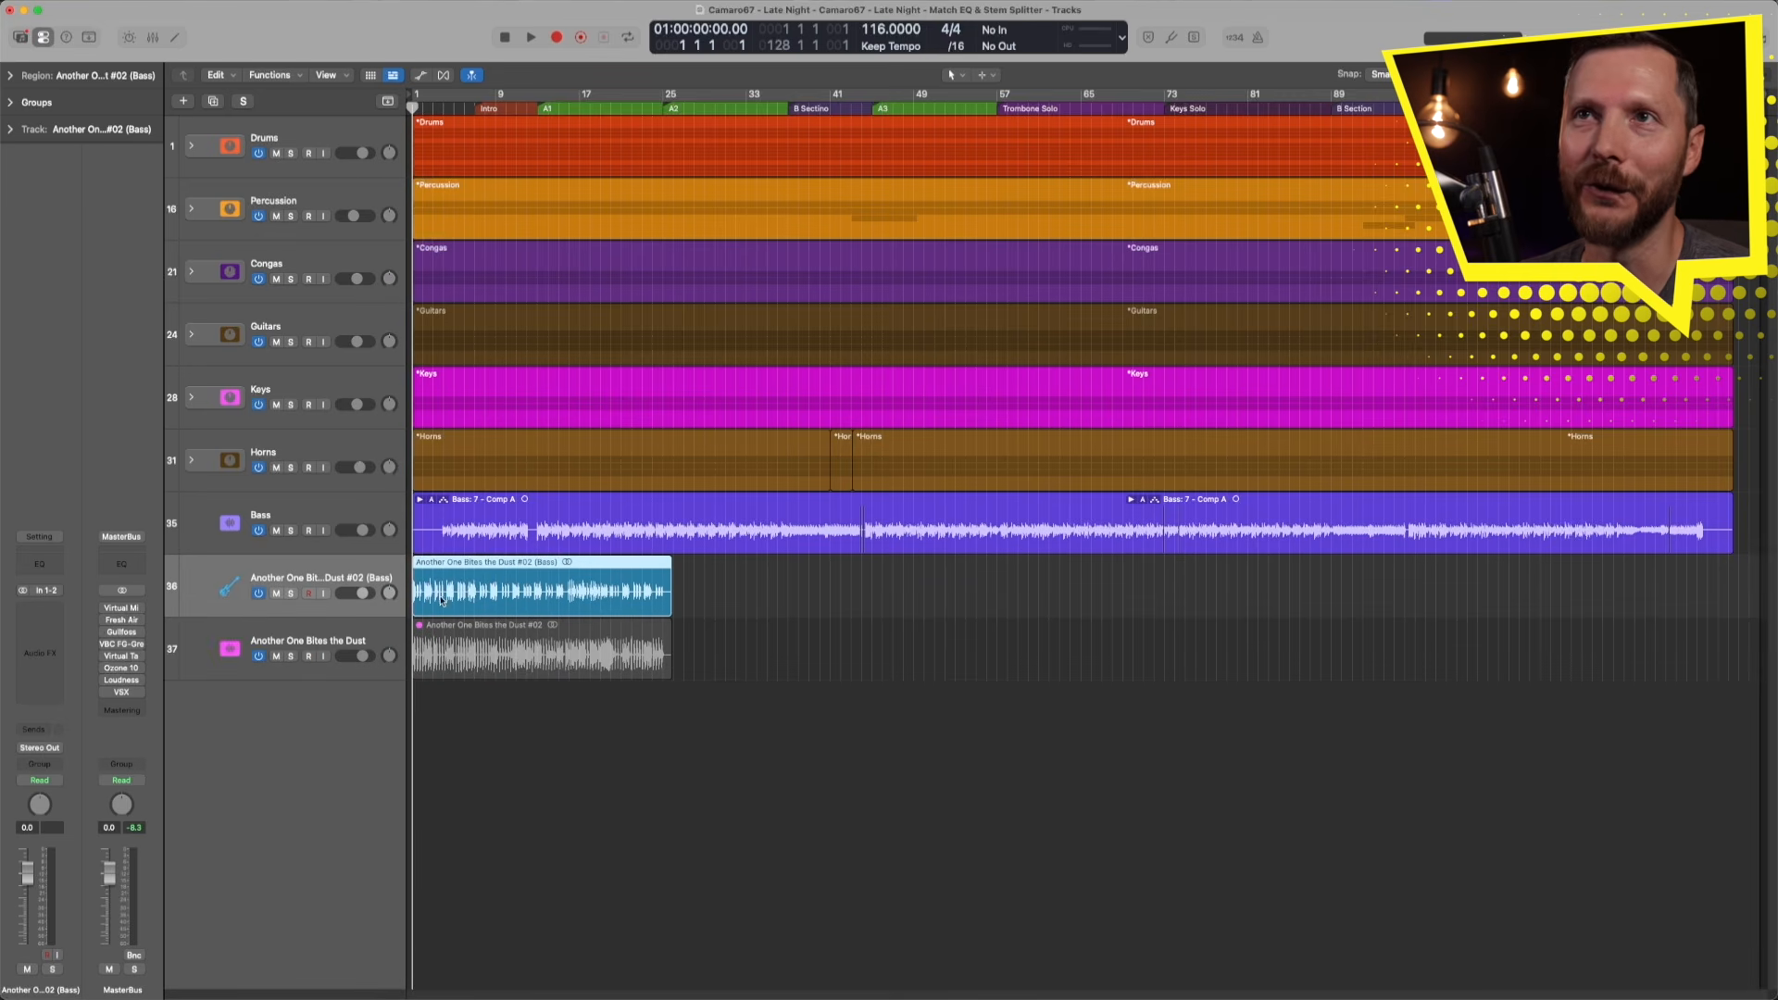
pyautogui.moveTo(744, 625); pyautogui.dragTo(413, 518)
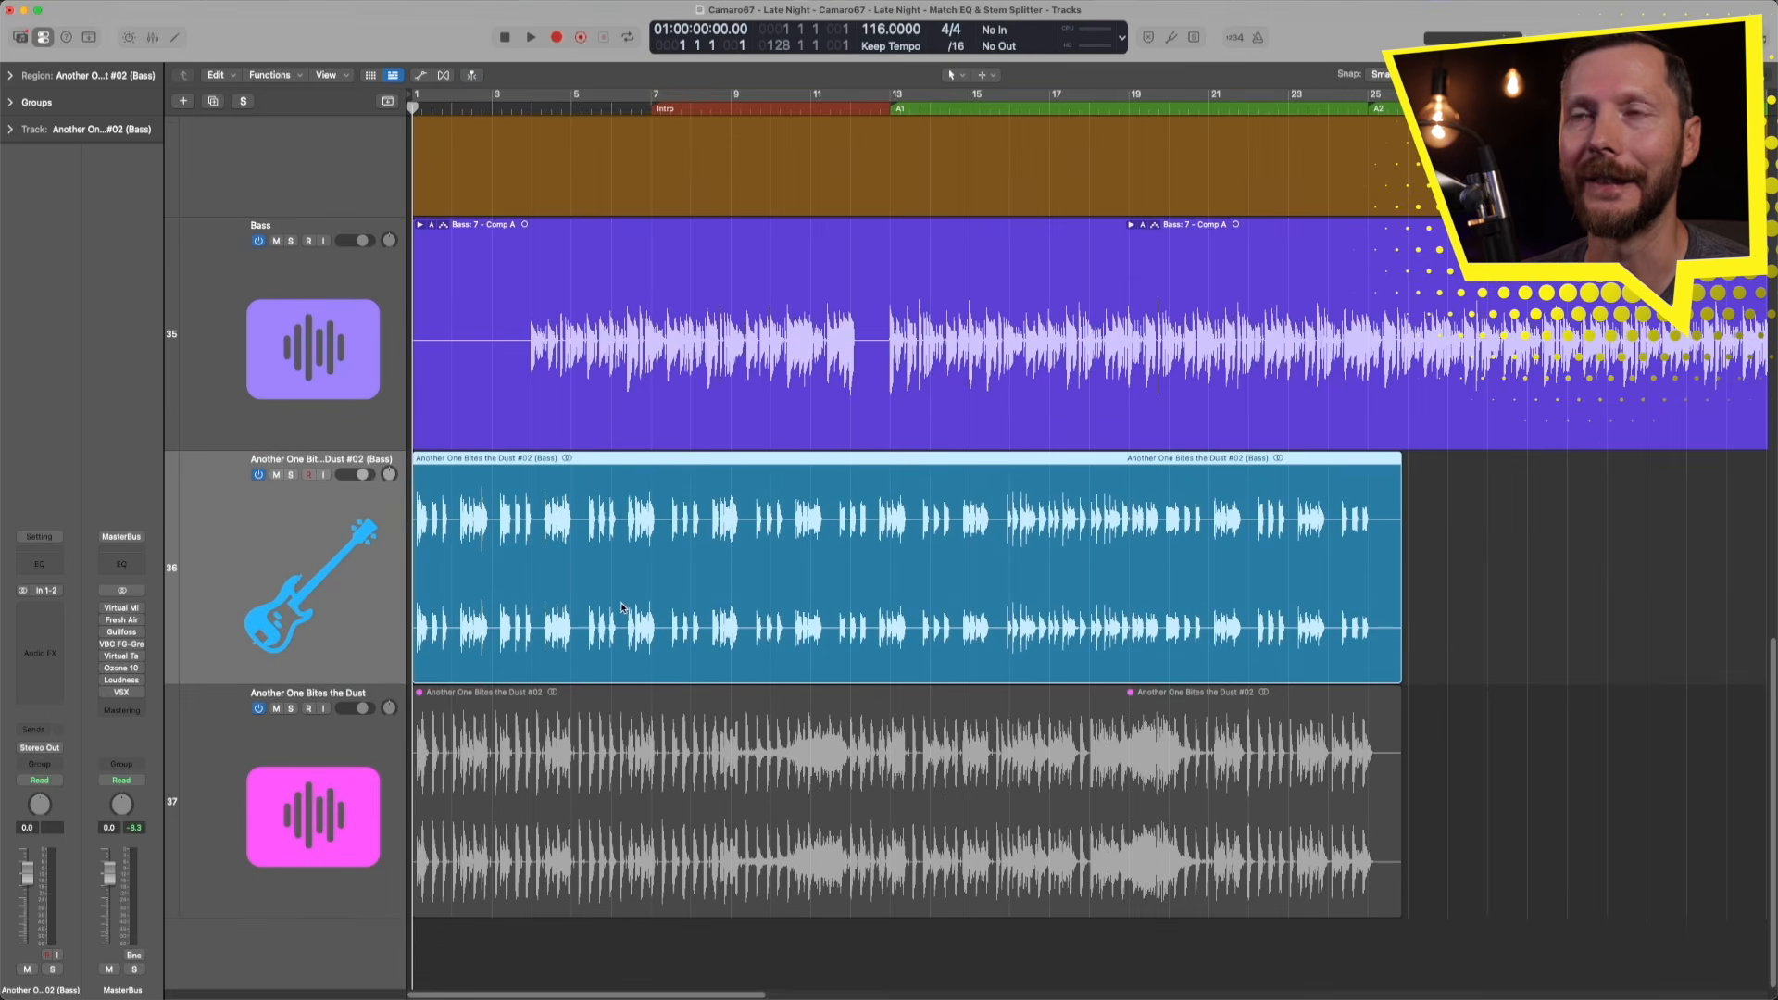
pyautogui.scroll(3, 630, 607)
pyautogui.press('super+Left')
pyautogui.press('super+Left')
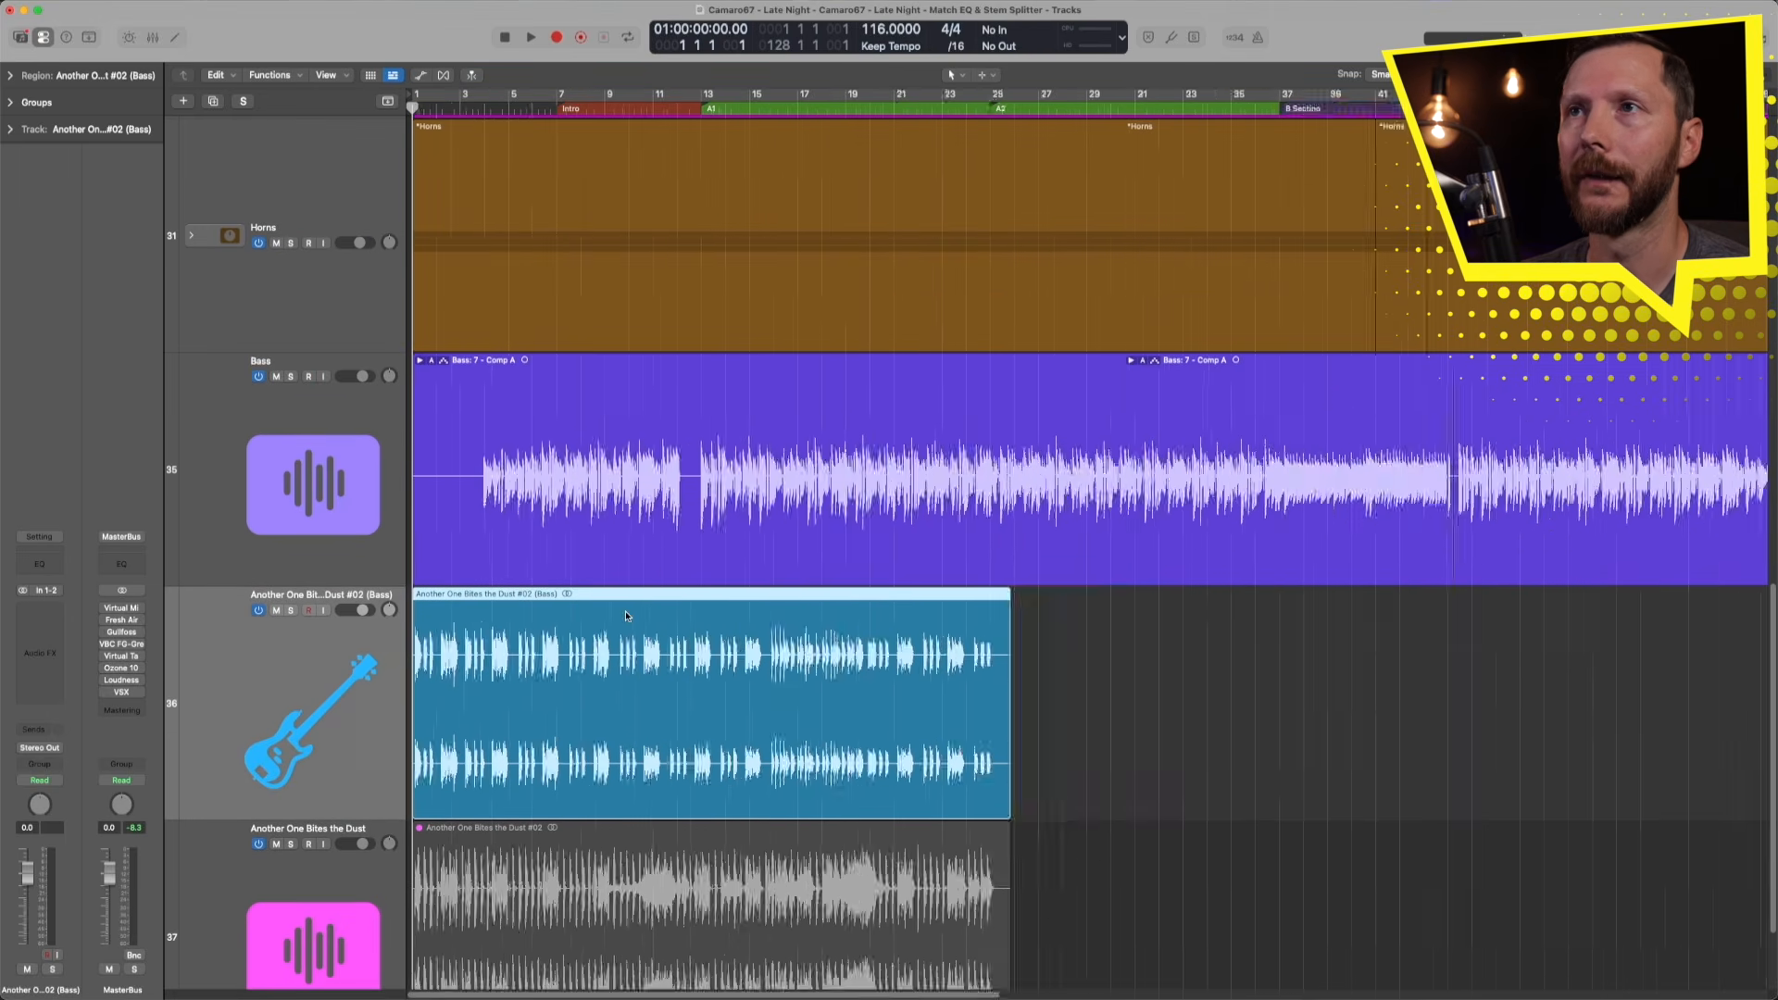
pyautogui.press('super+Up')
pyautogui.press('super+Up')
pyautogui.press('super+Up')
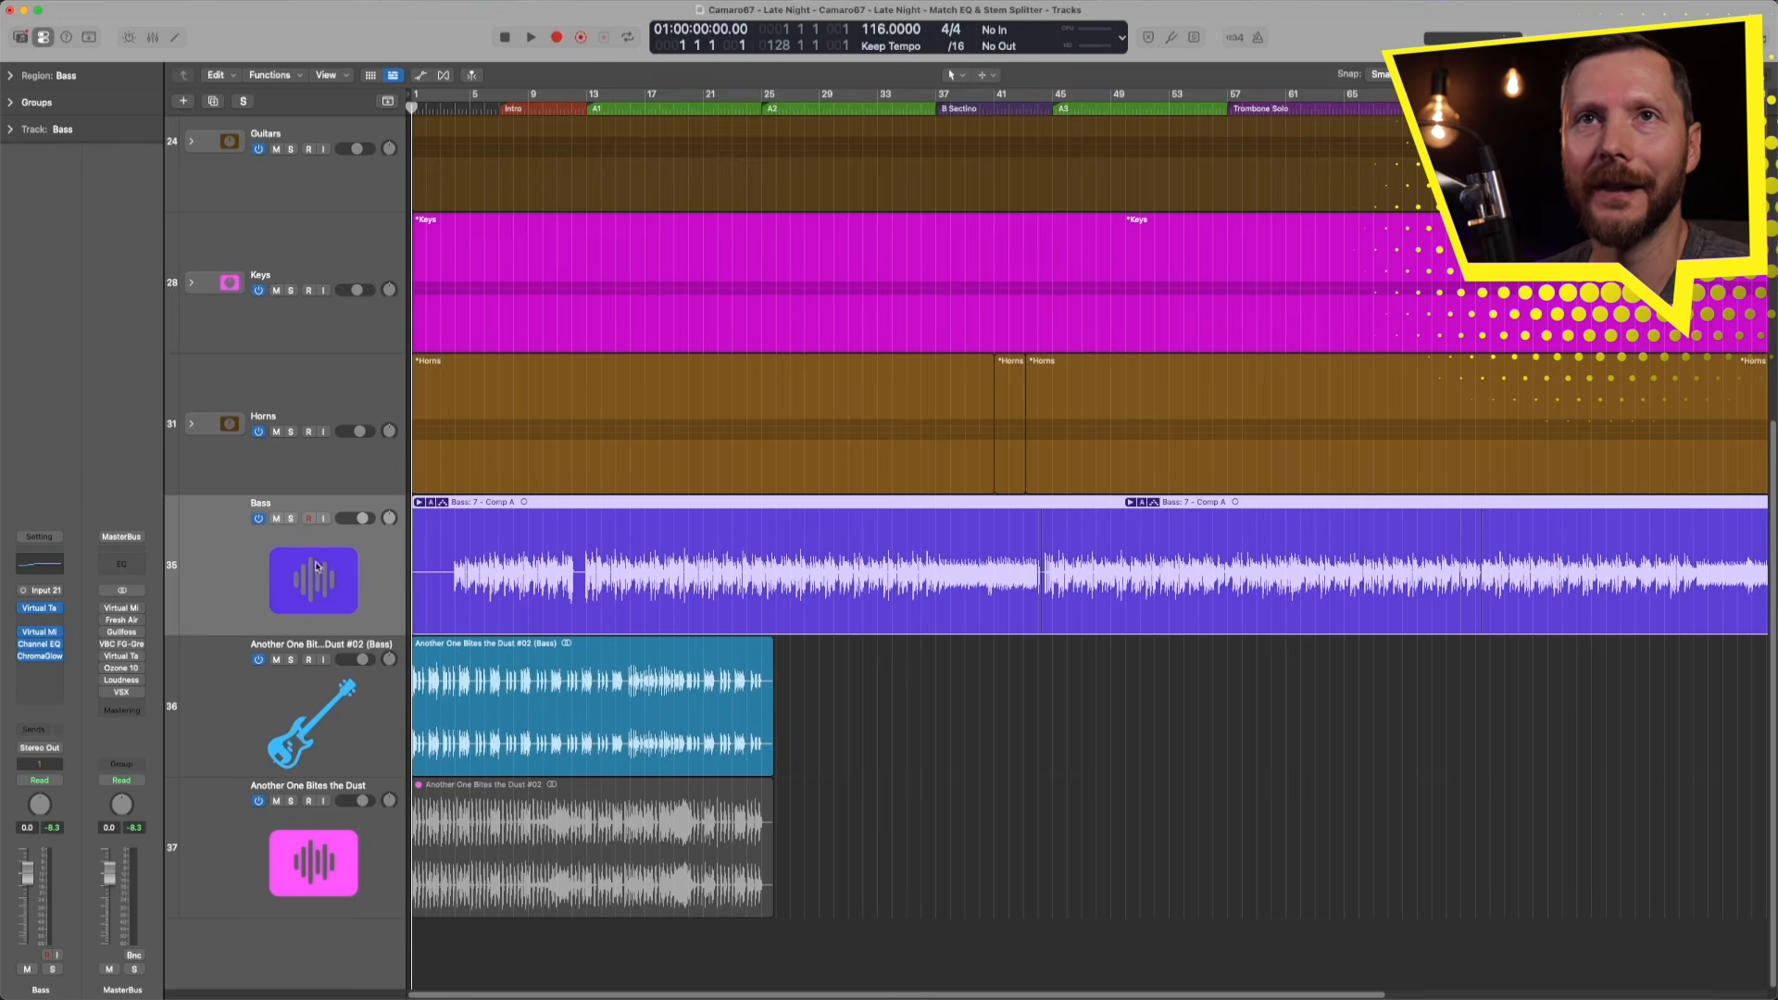
# Insert a mono Match EQ on the Bass track directly after its first effect.
pyautogui.click(50, 623)
pyautogui.moveTo(92, 798)
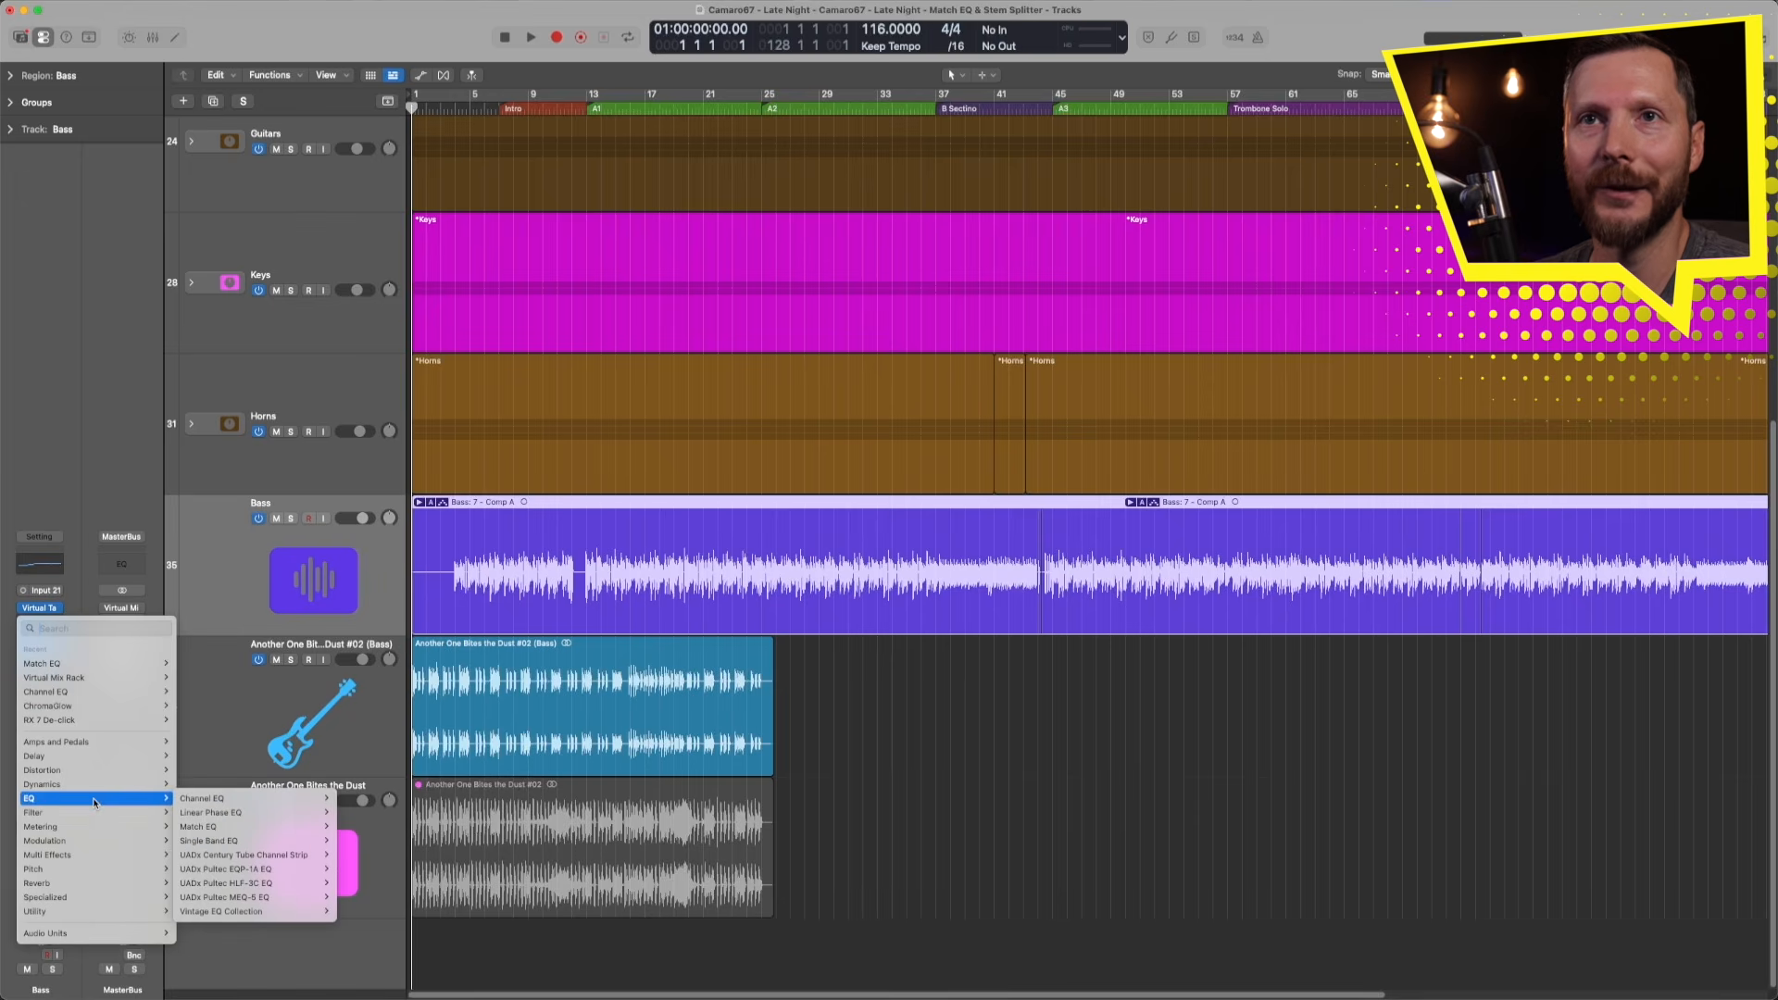
pyautogui.moveTo(218, 828)
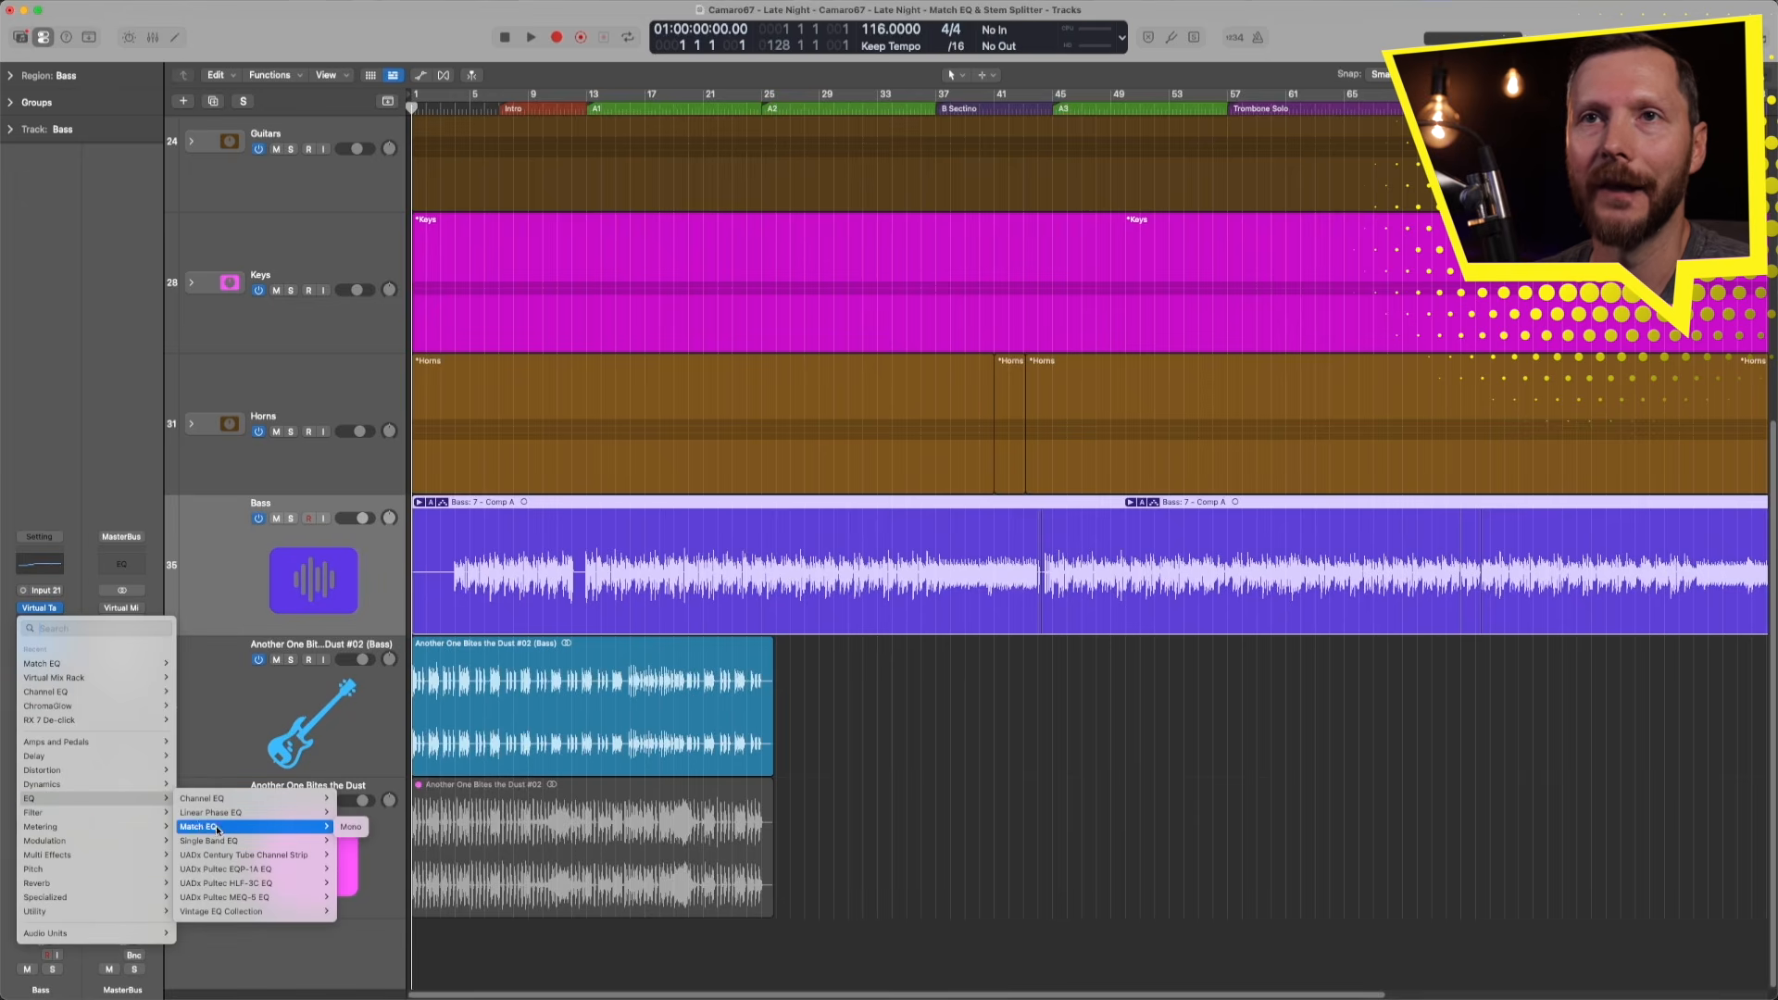
pyautogui.click(358, 830)
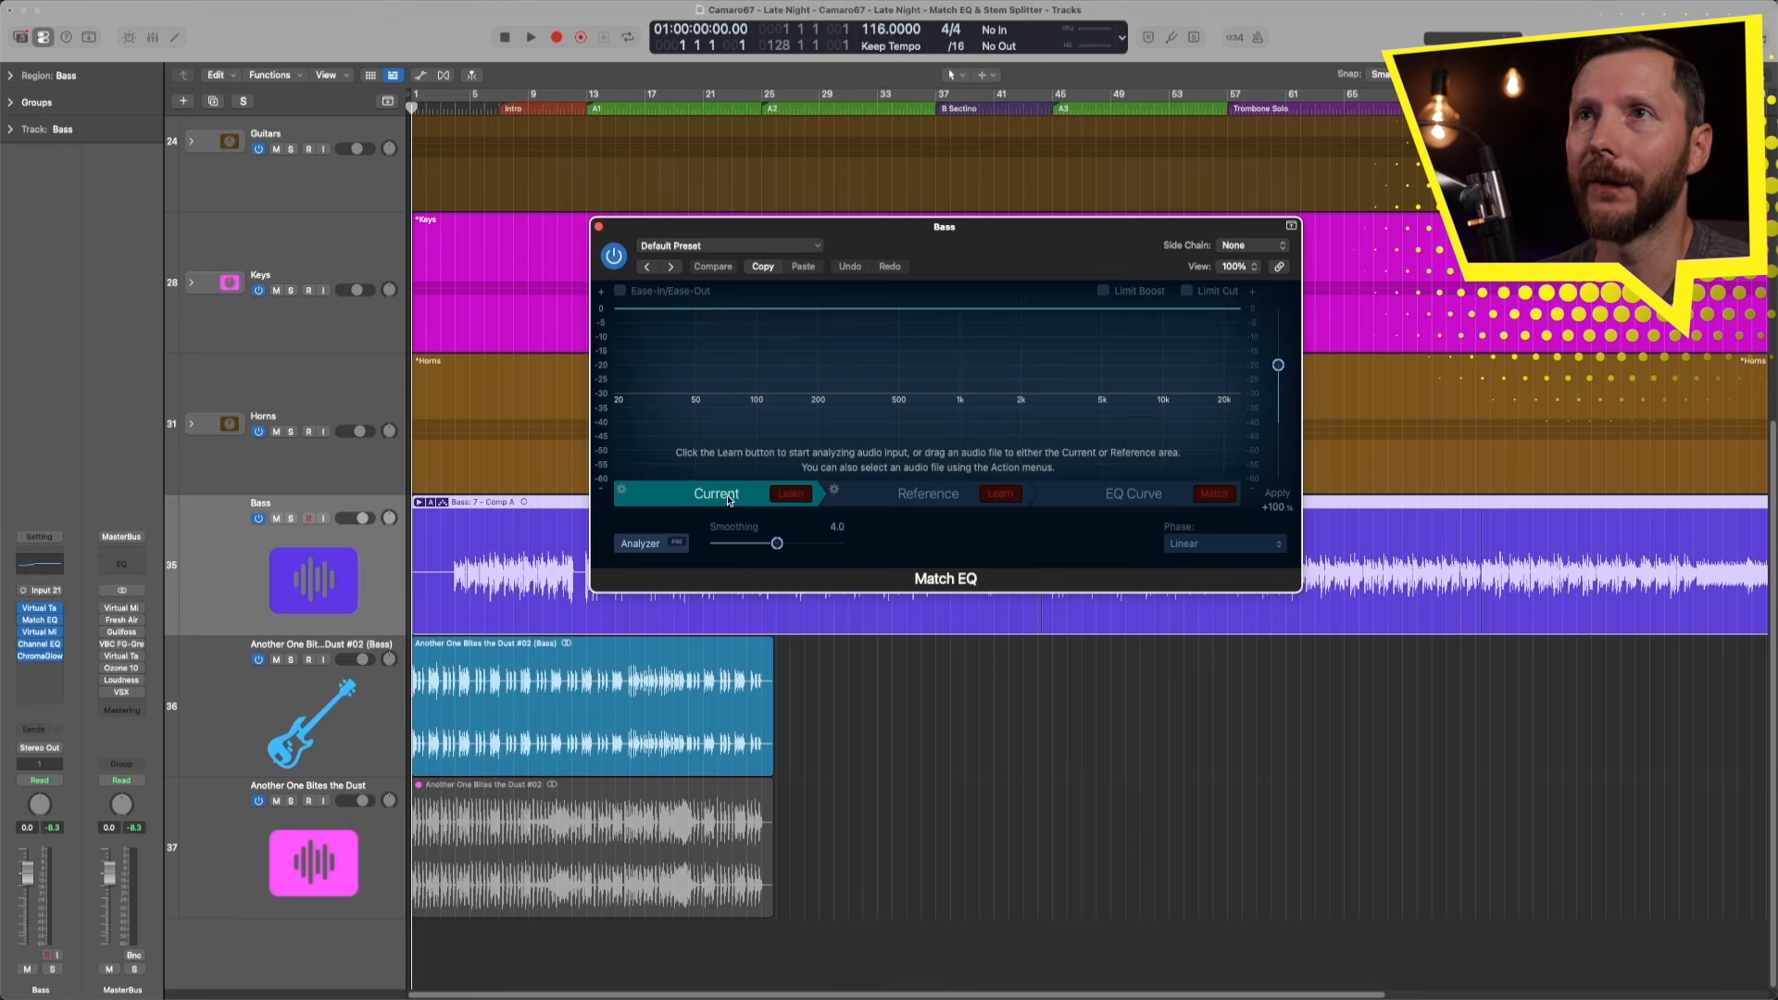
# Generate a Match EQ curve using the Bass region as Current and the extracted bass stem as Reference.
pyautogui.moveTo(485, 586); pyautogui.dragTo(709, 449)
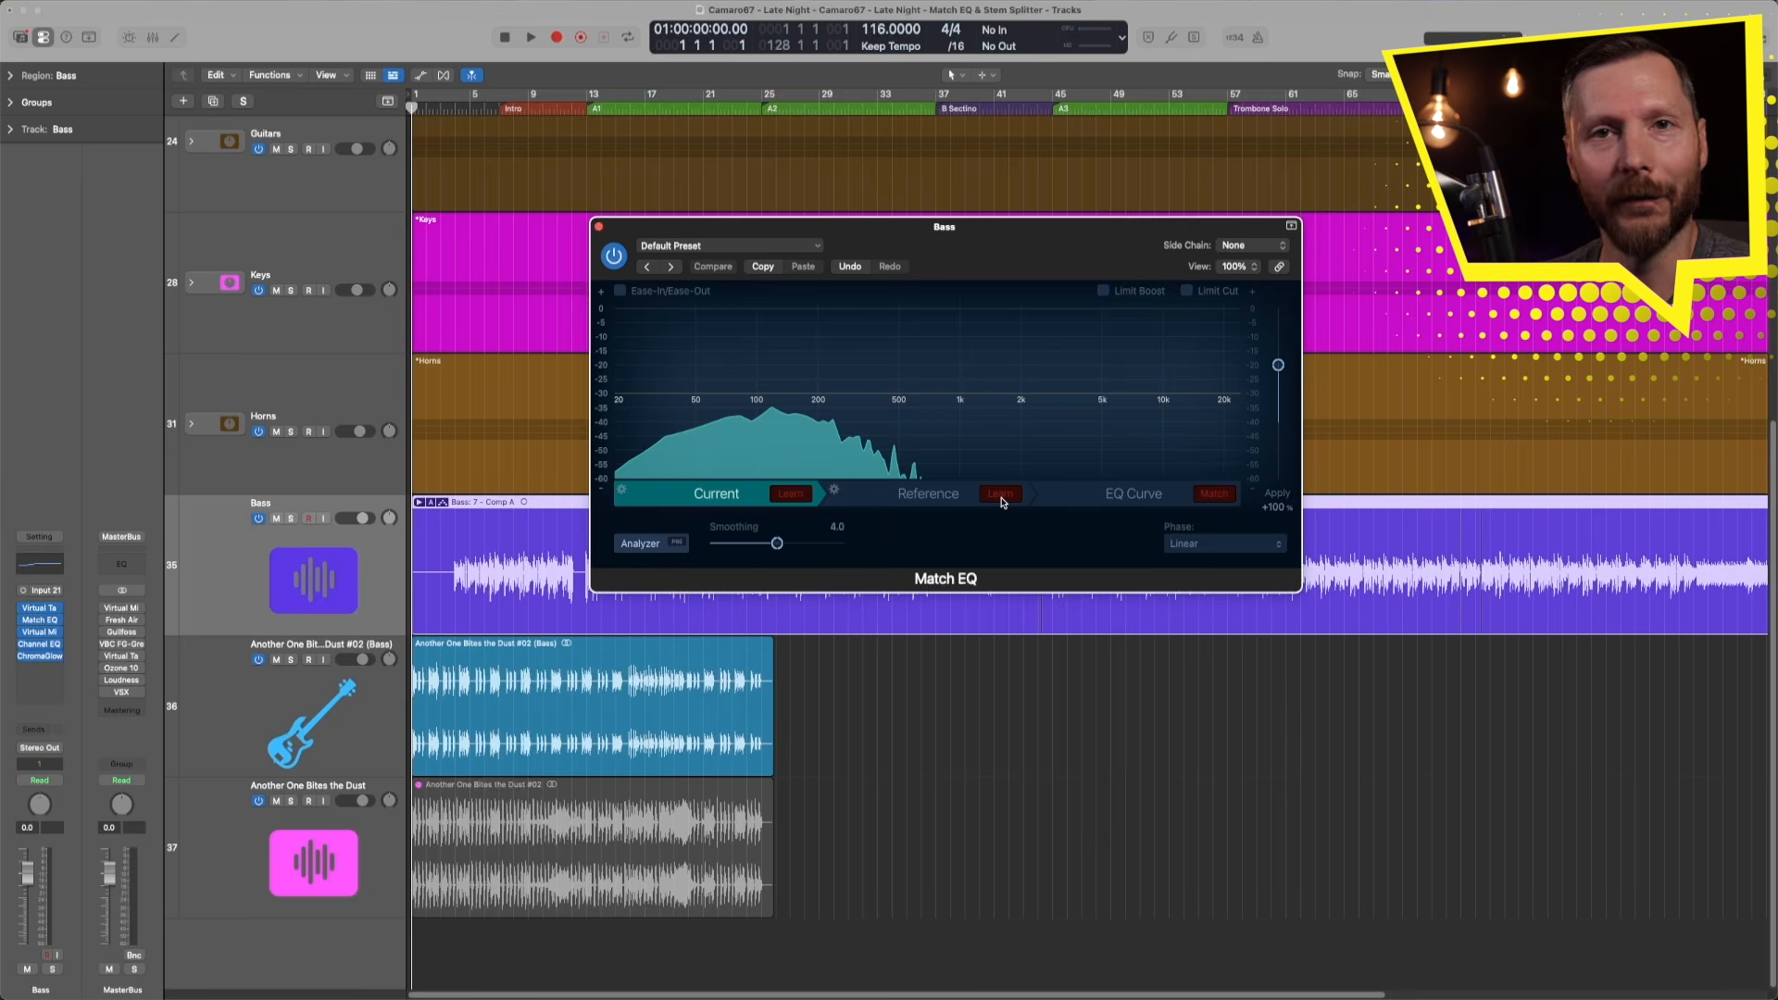
pyautogui.click(928, 493)
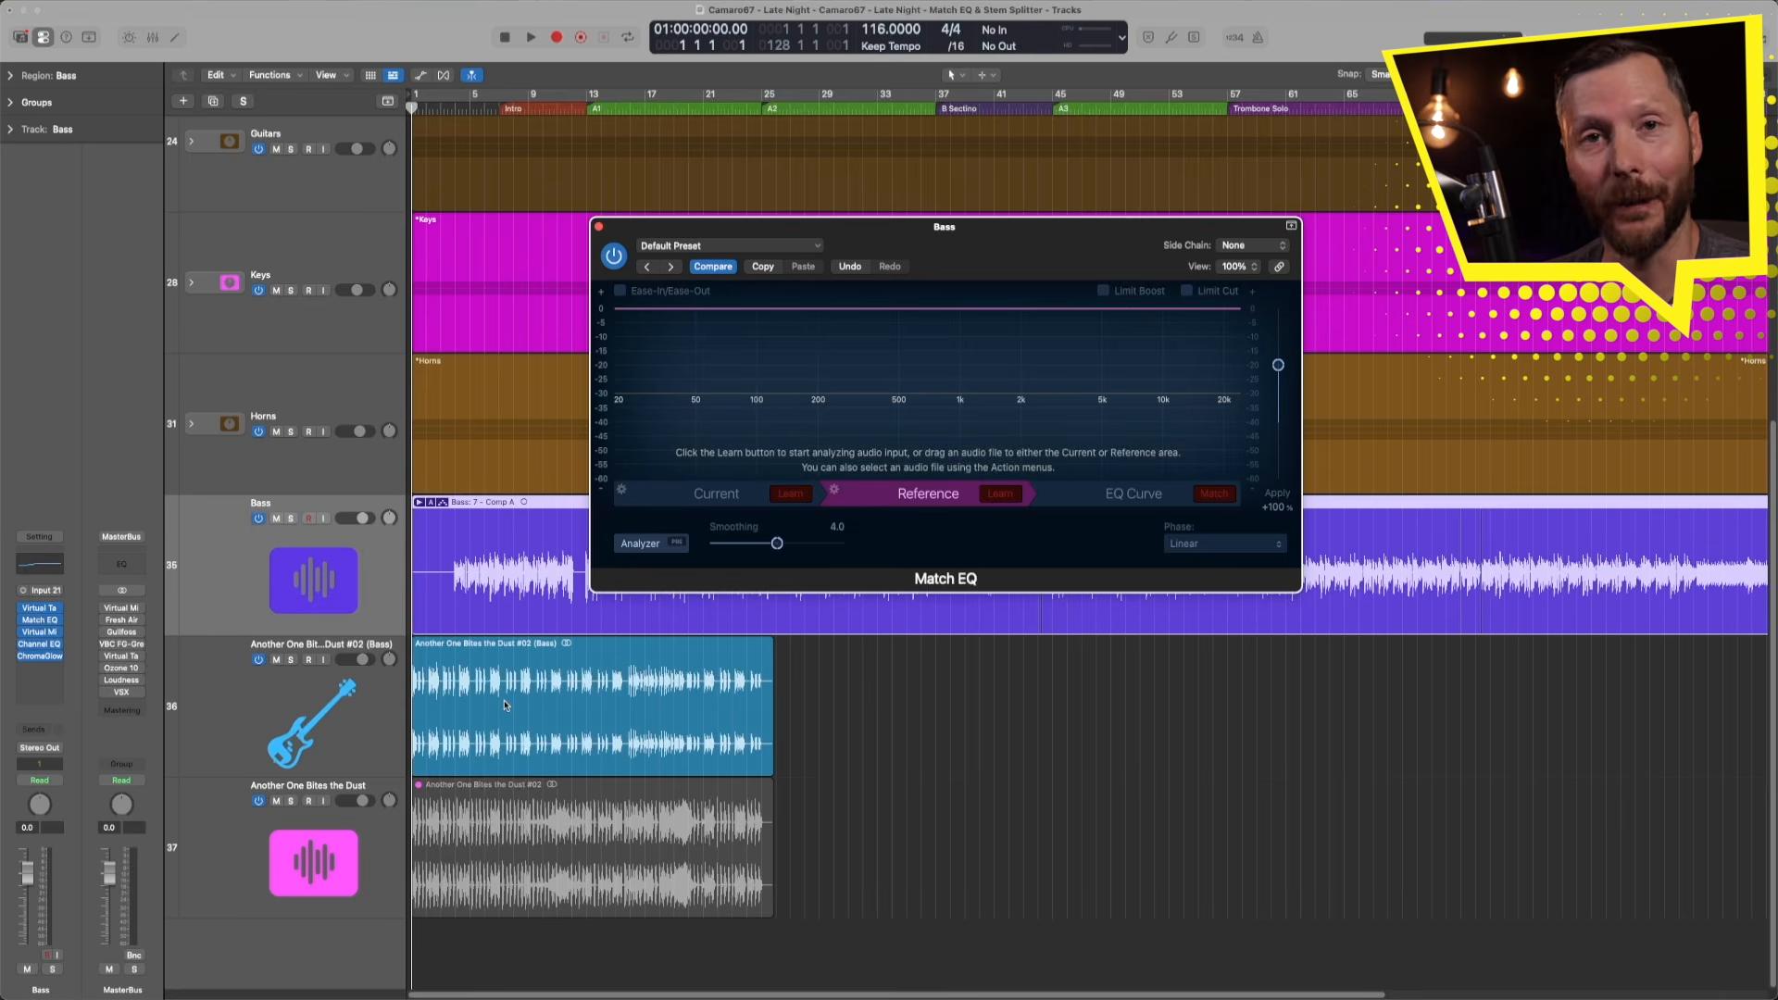
pyautogui.moveTo(504, 706); pyautogui.dragTo(971, 503)
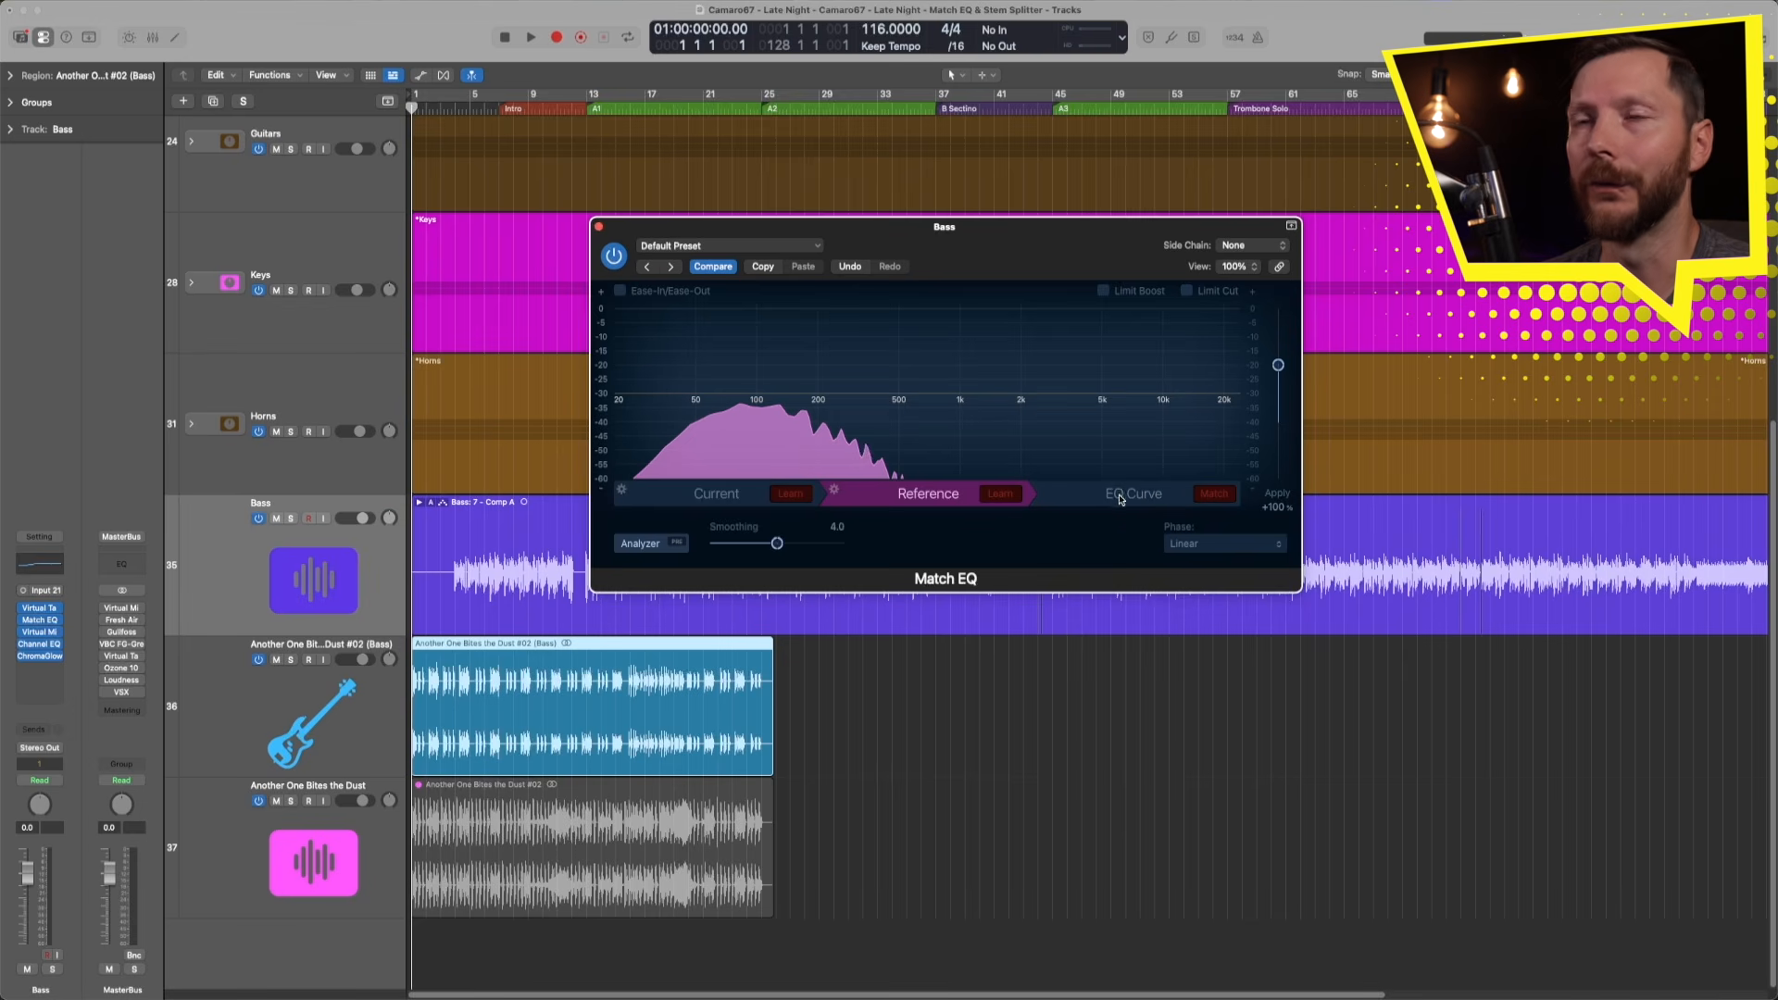
pyautogui.click(1208, 500)
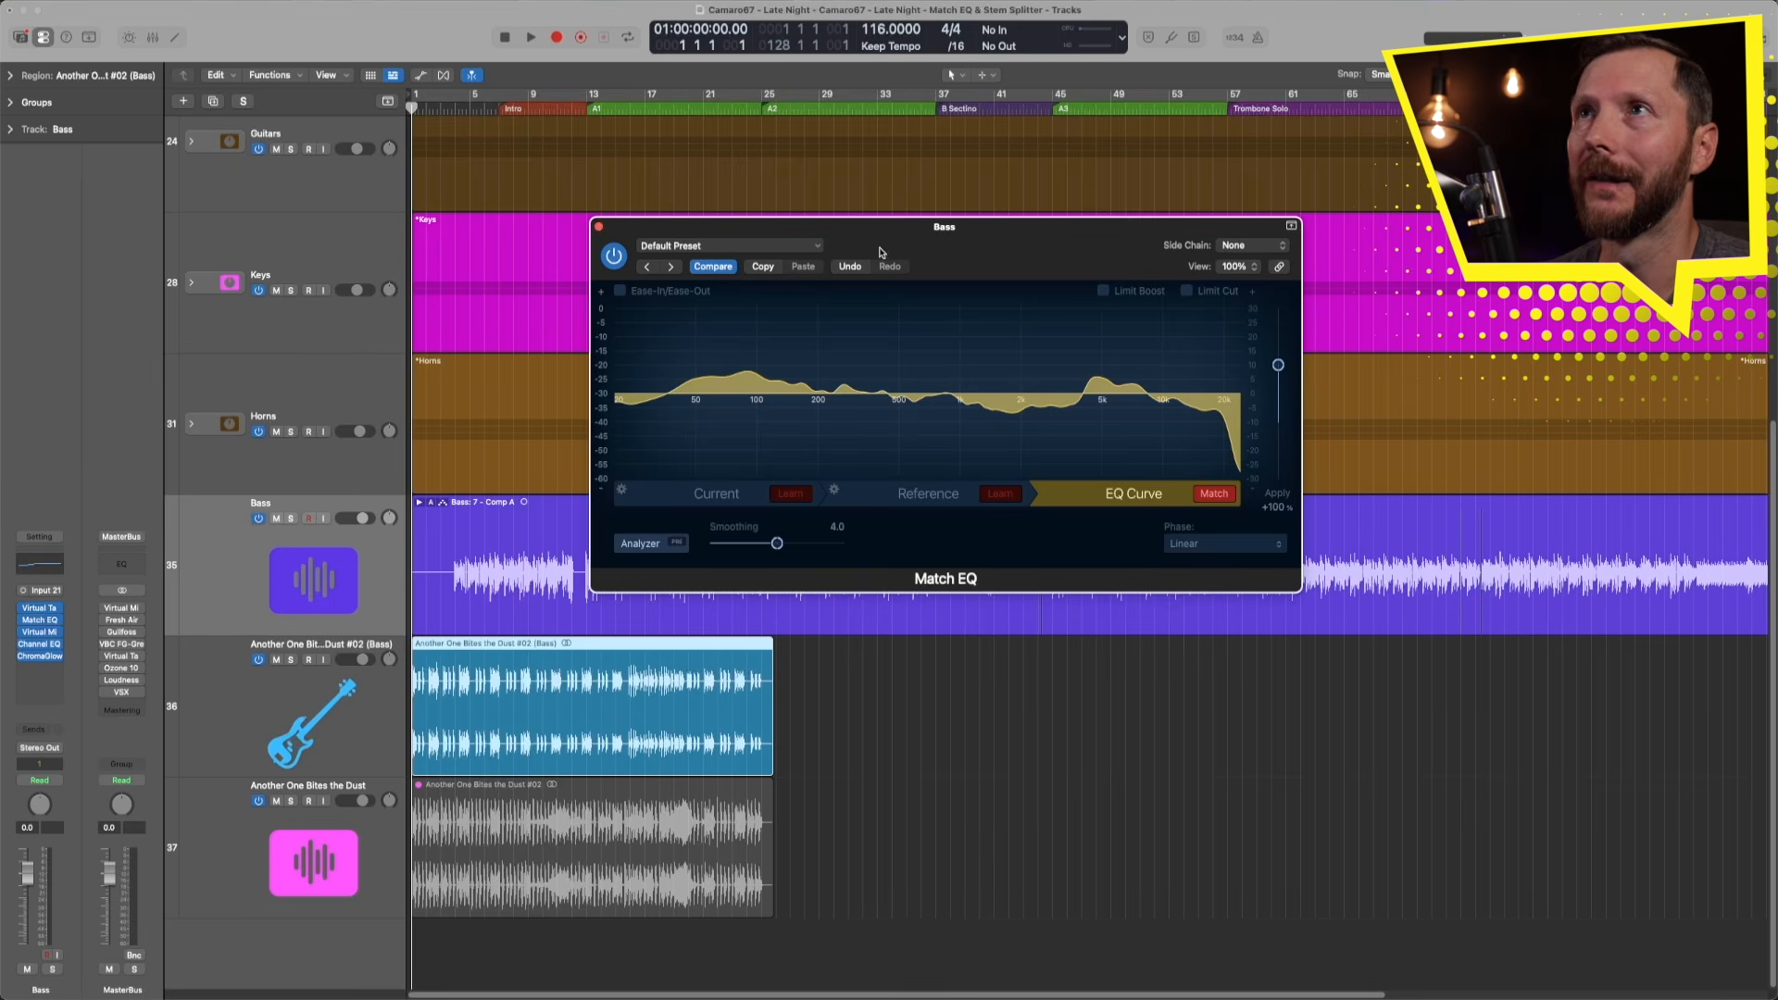
# Solo the Bass track and play it from the A1 section, comparing the sound with Match EQ enabled and bypassed.
pyautogui.moveTo(905, 236); pyautogui.dragTo(1029, 360)
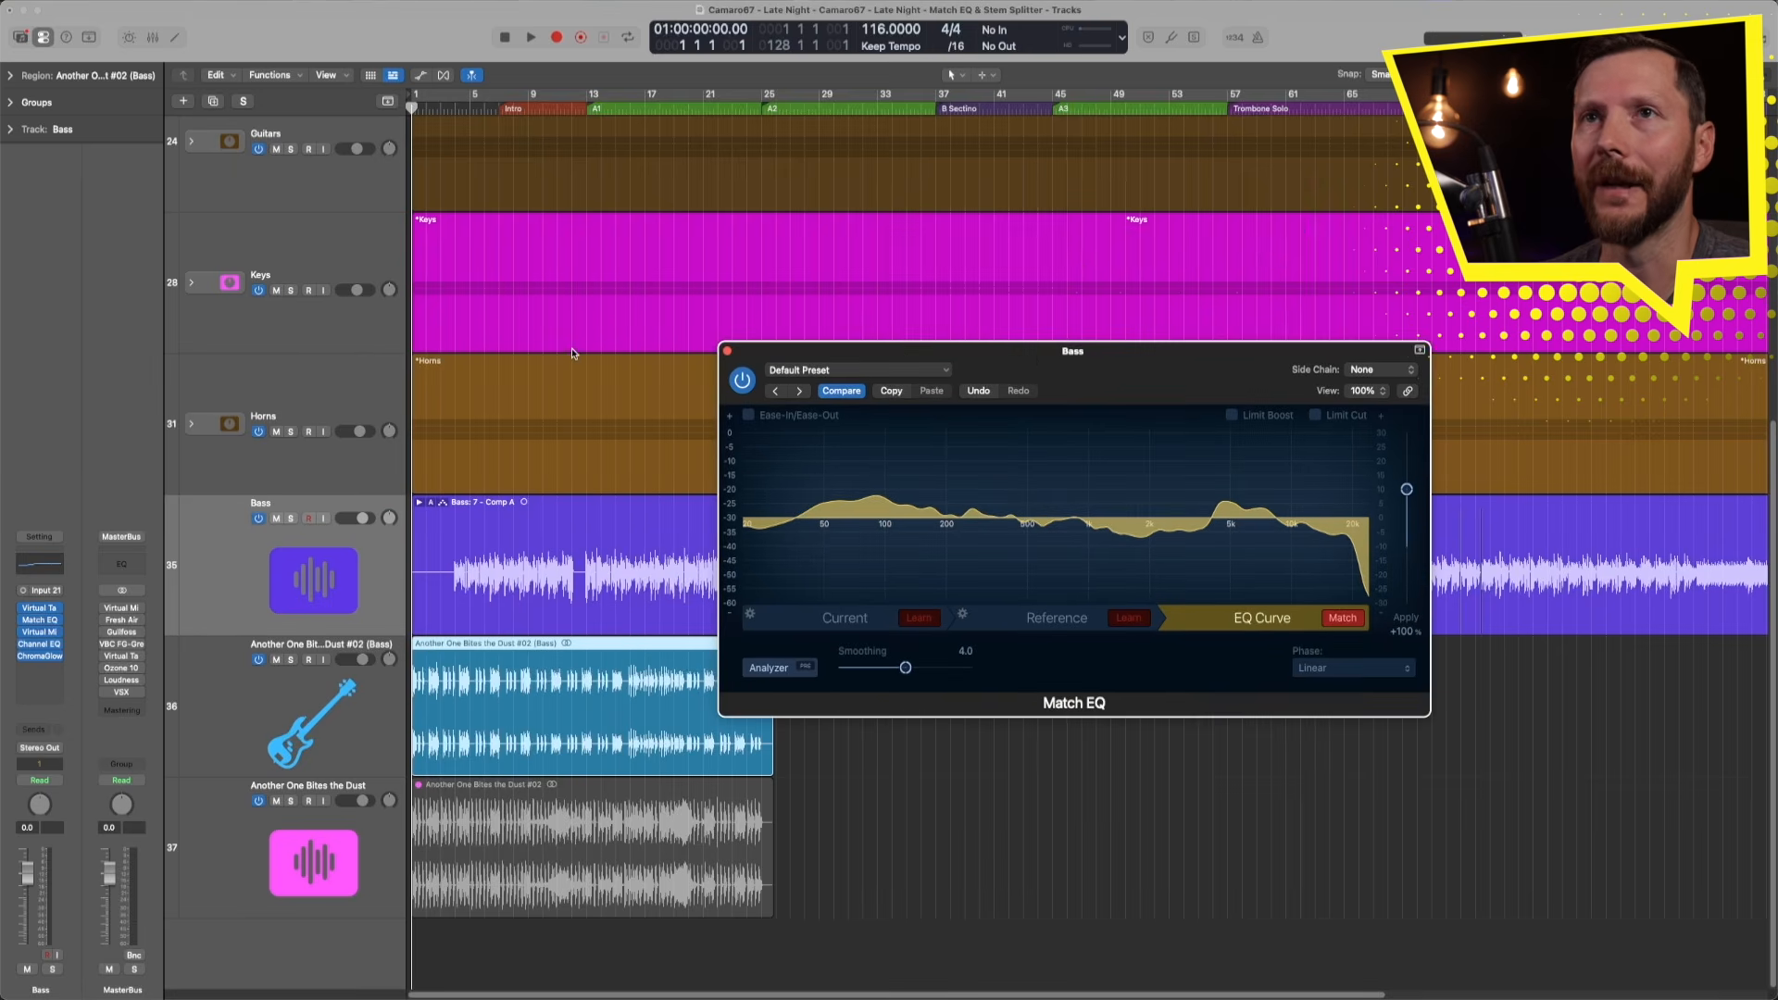
pyautogui.click(291, 520)
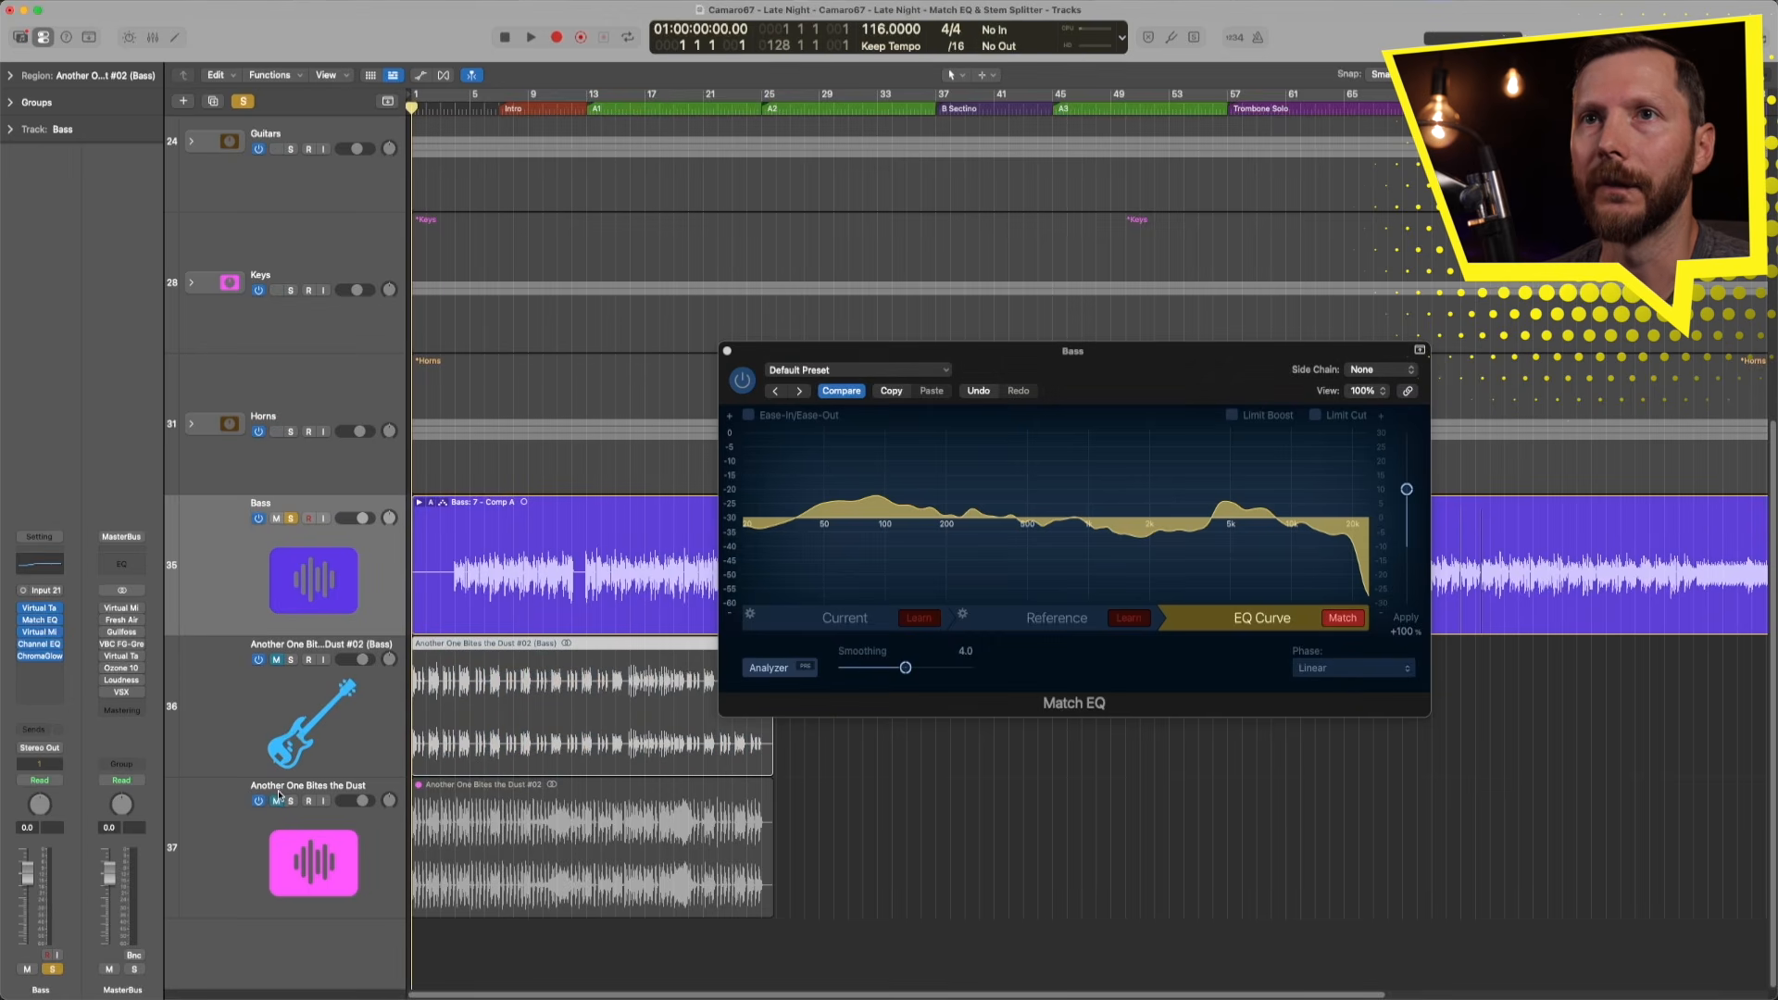
pyautogui.click(636, 110)
pyautogui.press('space')
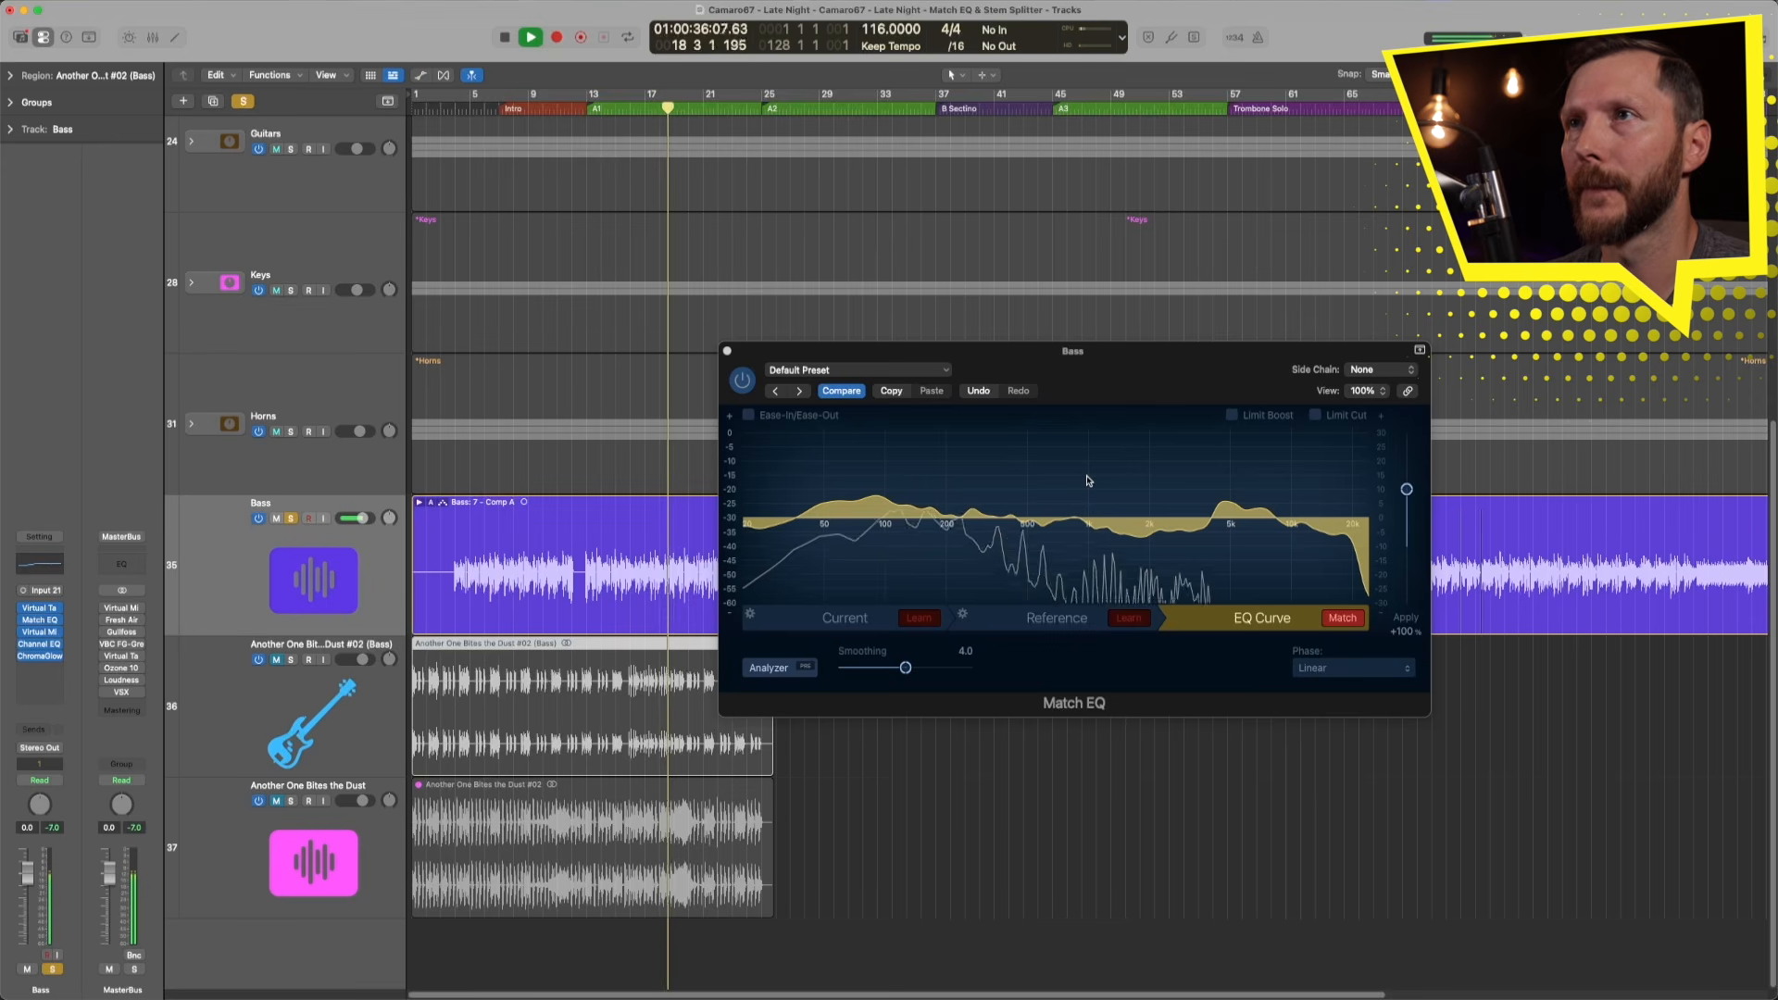
pyautogui.press('space')
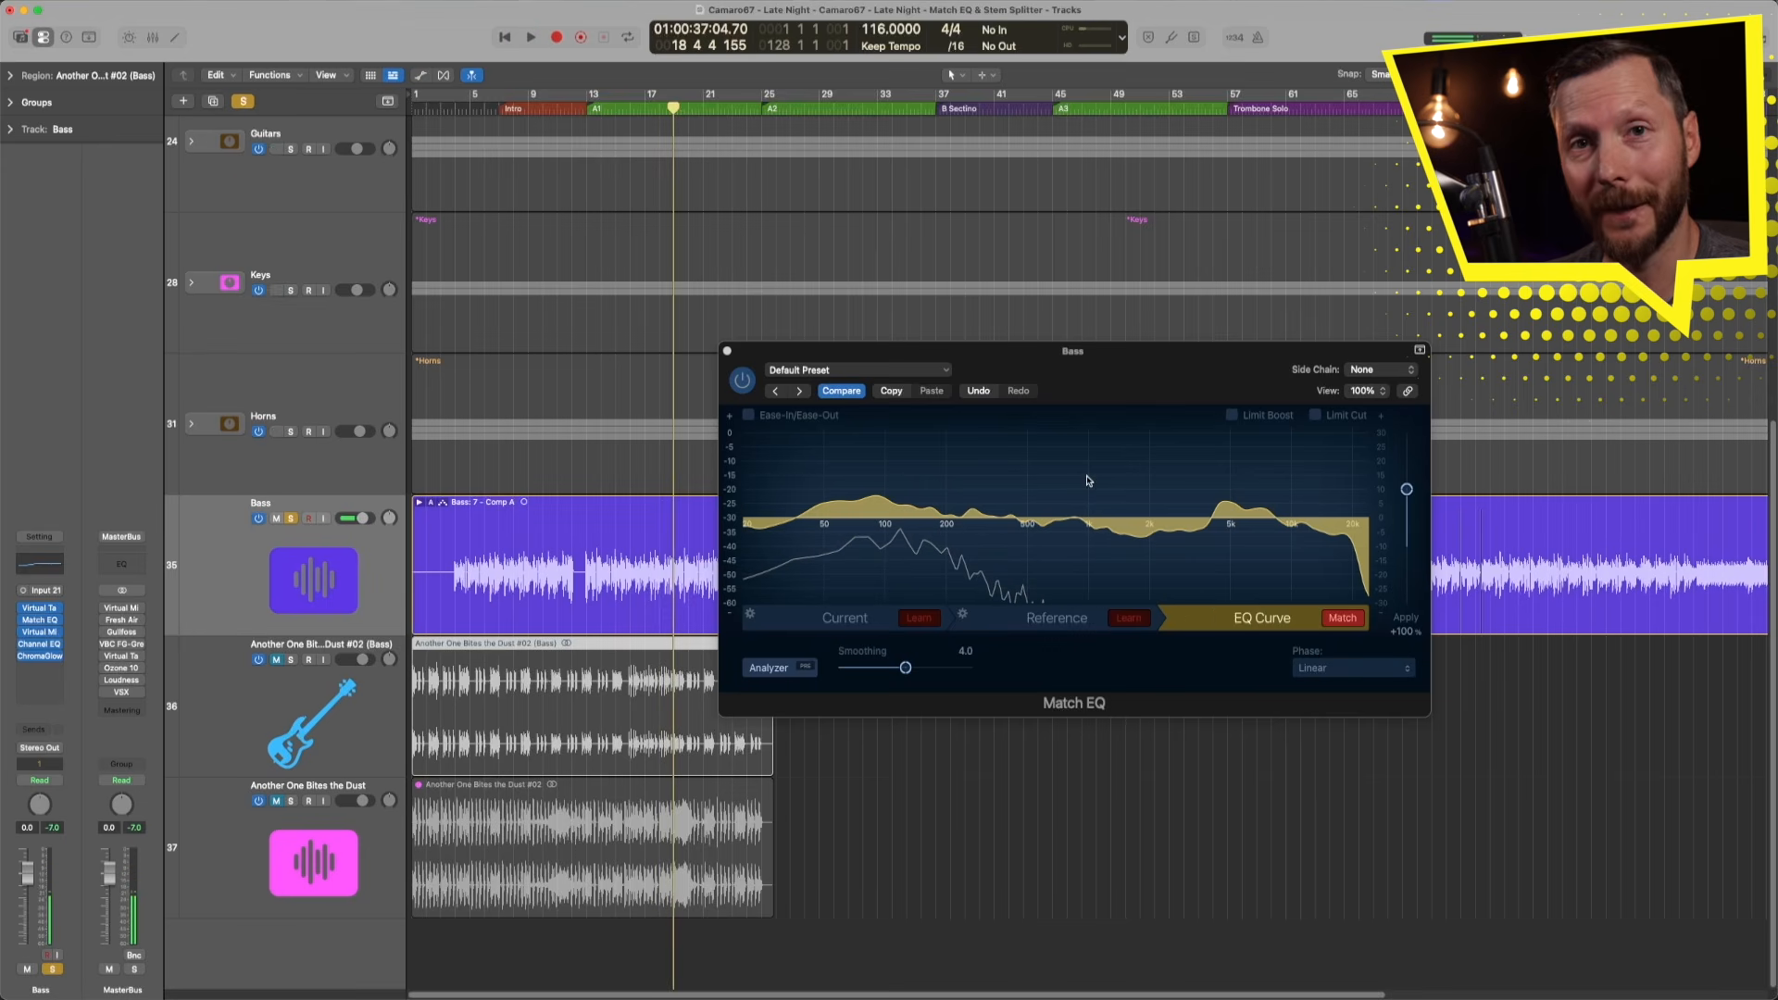
pyautogui.click(742, 383)
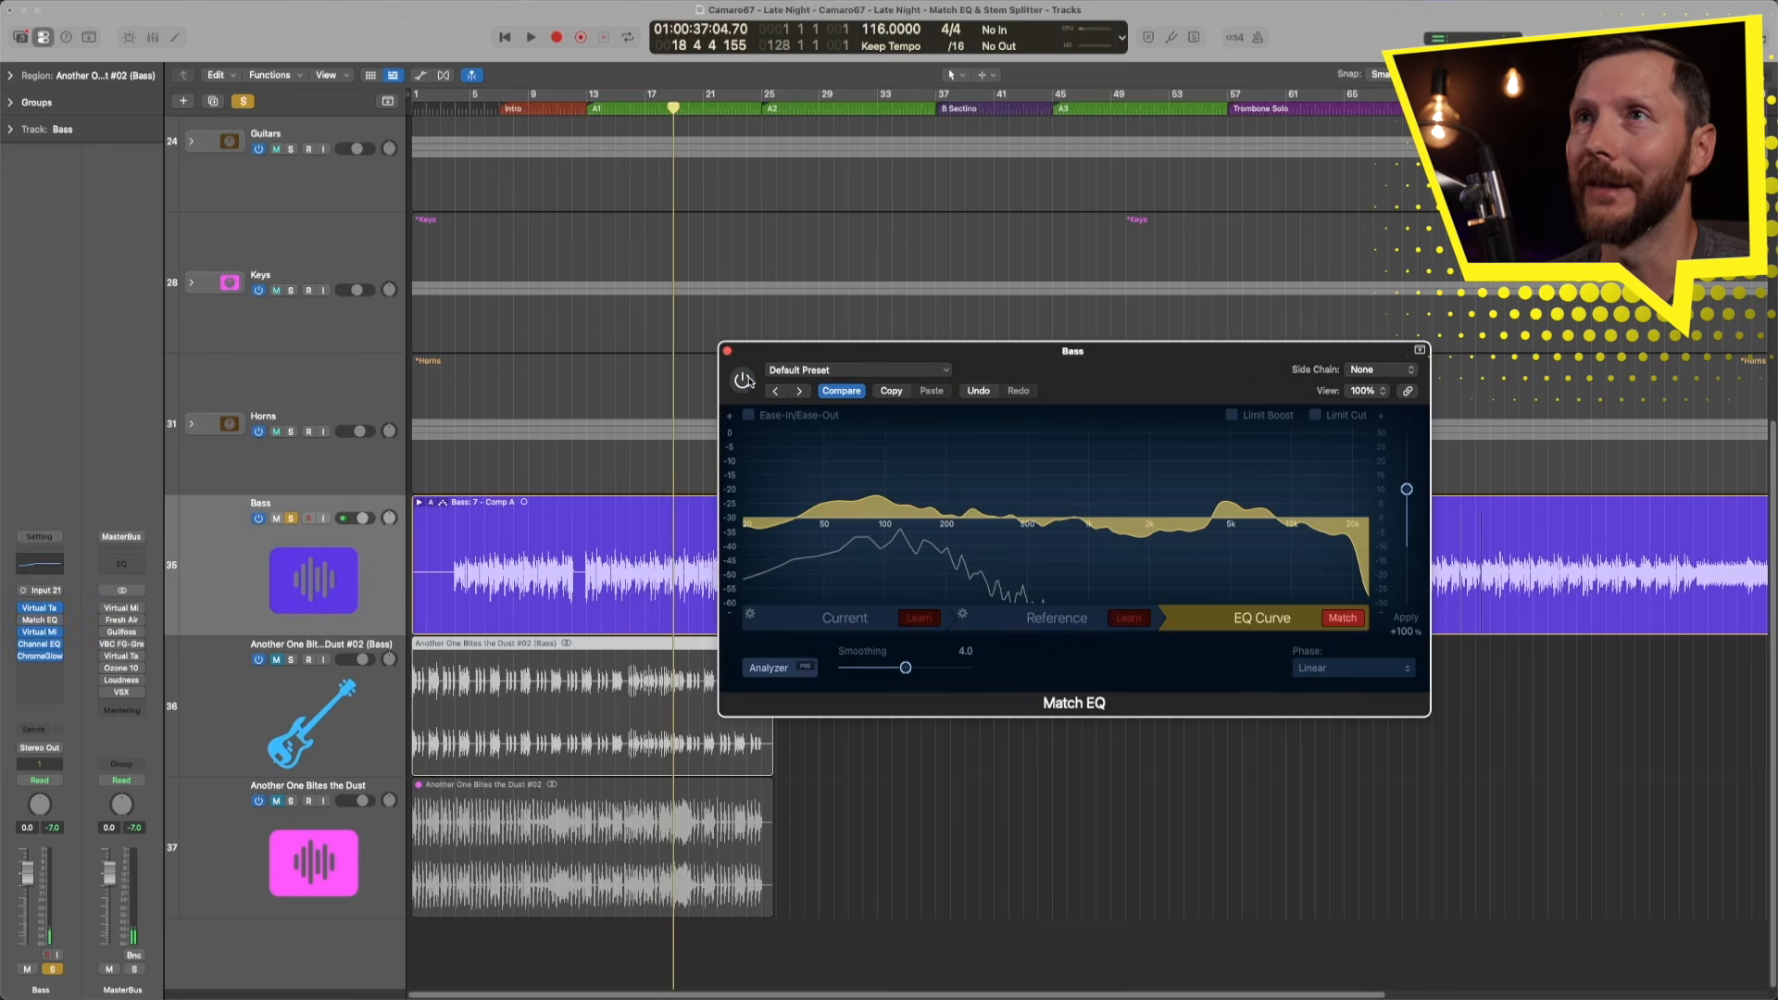
pyautogui.press('space')
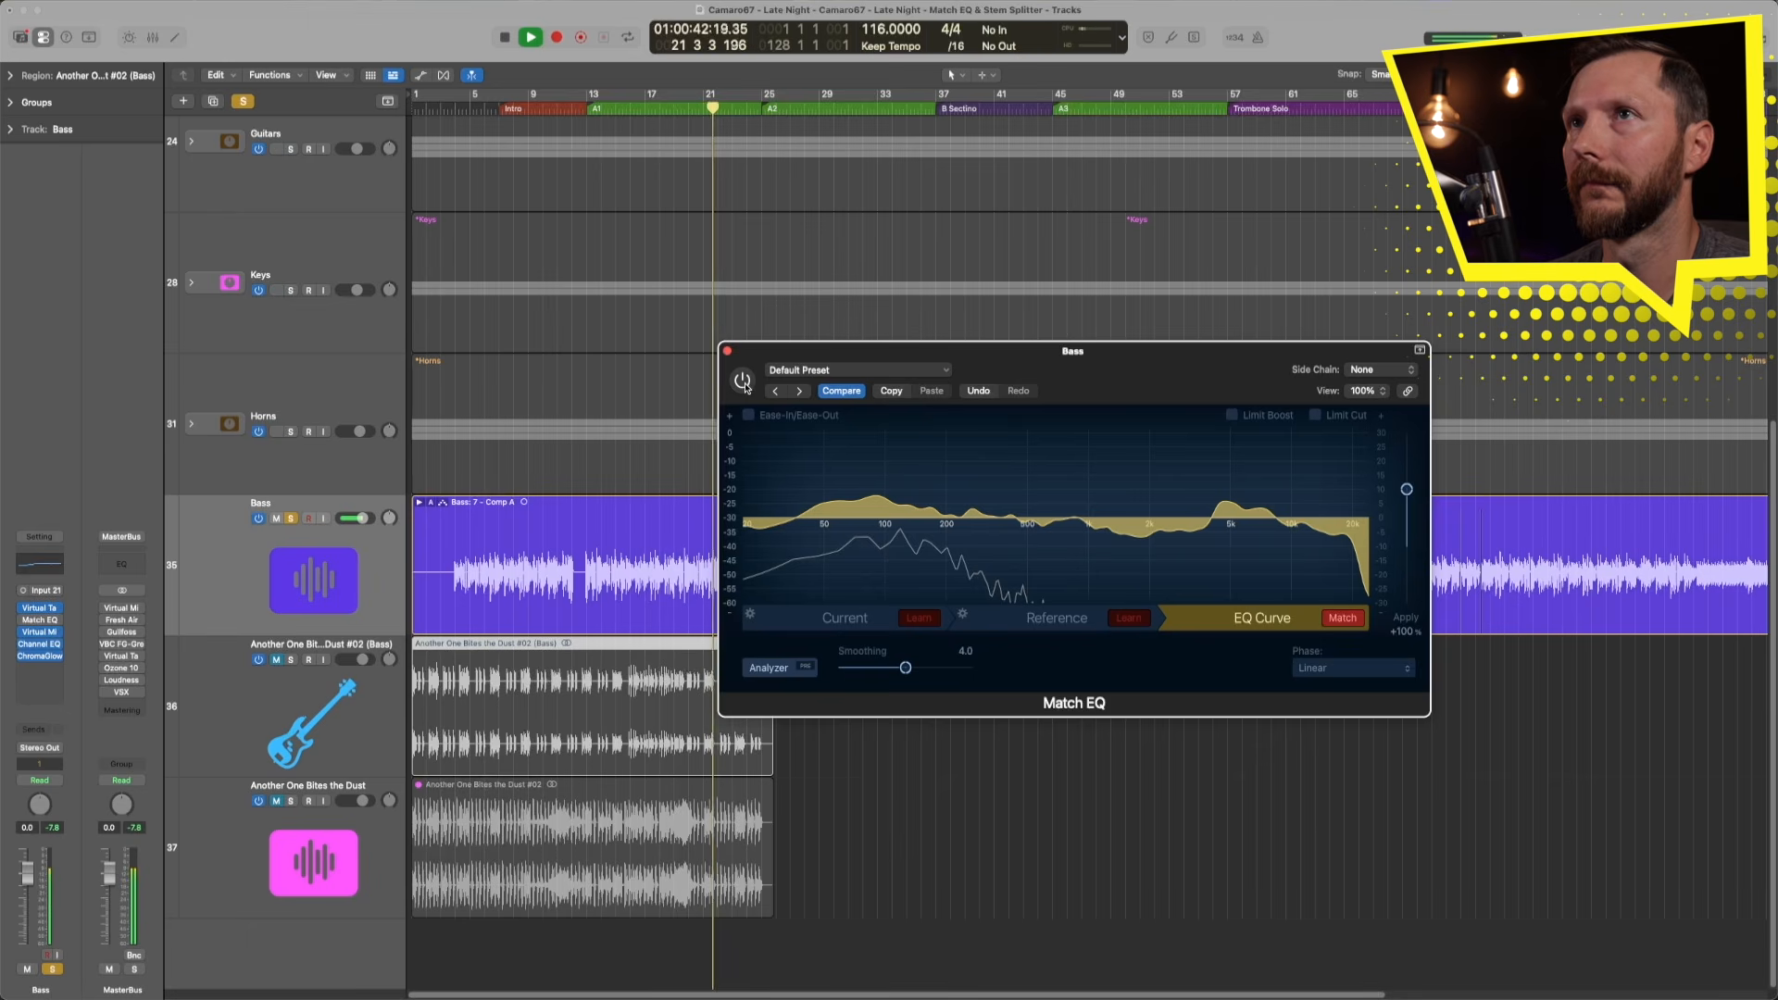
pyautogui.click(744, 382)
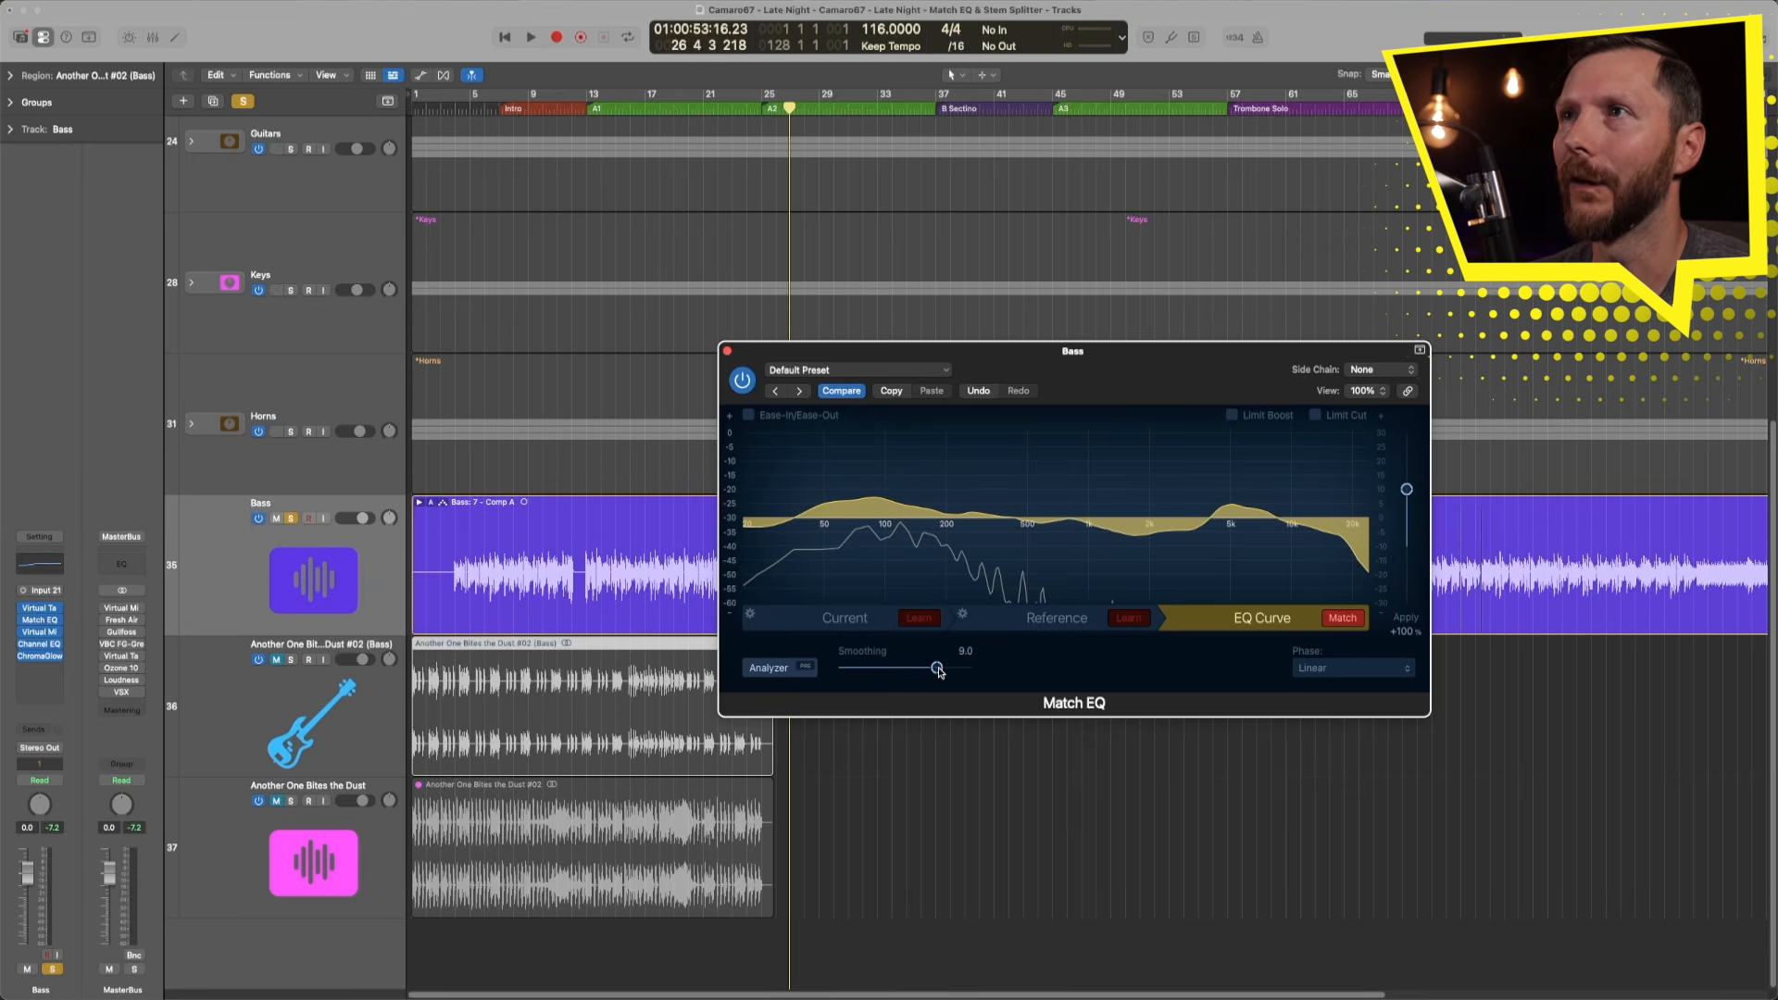
# Set the Match EQ's smoothing to 9.0 and its Apply amount to +50% while listening to the bass.
pyautogui.moveTo(949, 670); pyautogui.dragTo(898, 669)
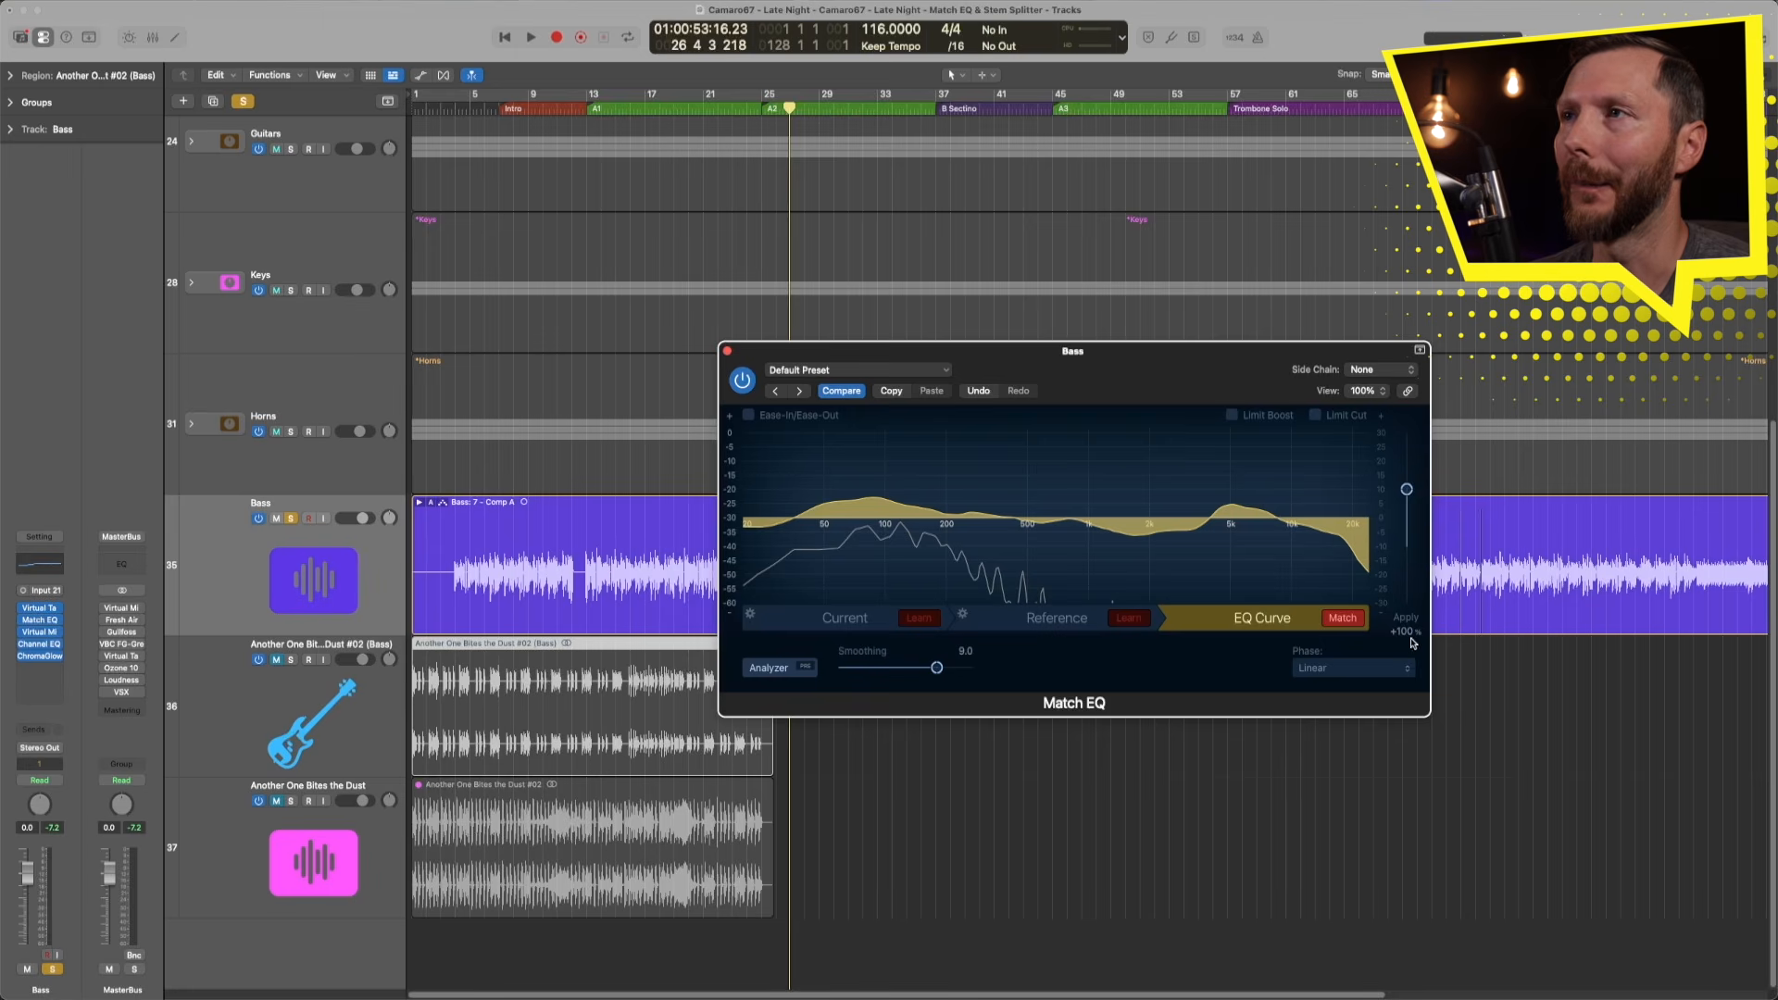
pyautogui.moveTo(1406, 490); pyautogui.dragTo(1408, 532)
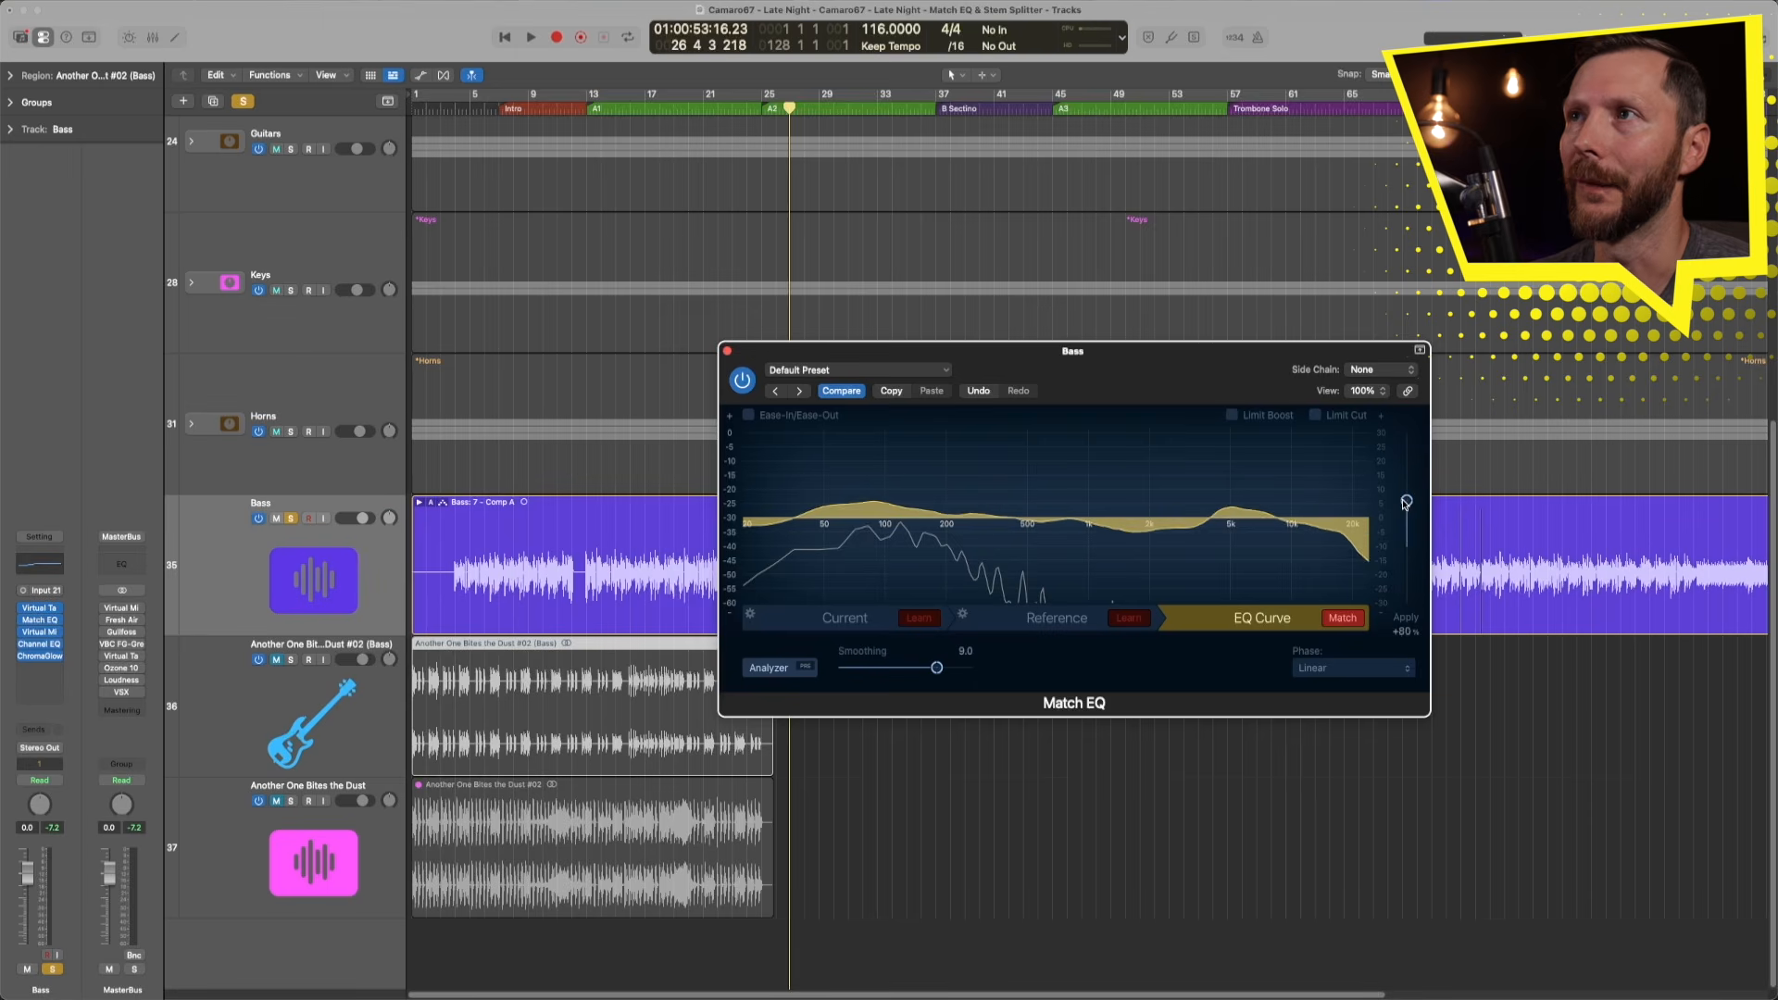
pyautogui.moveTo(1404, 478); pyautogui.dragTo(1407, 526)
pyautogui.press('space')
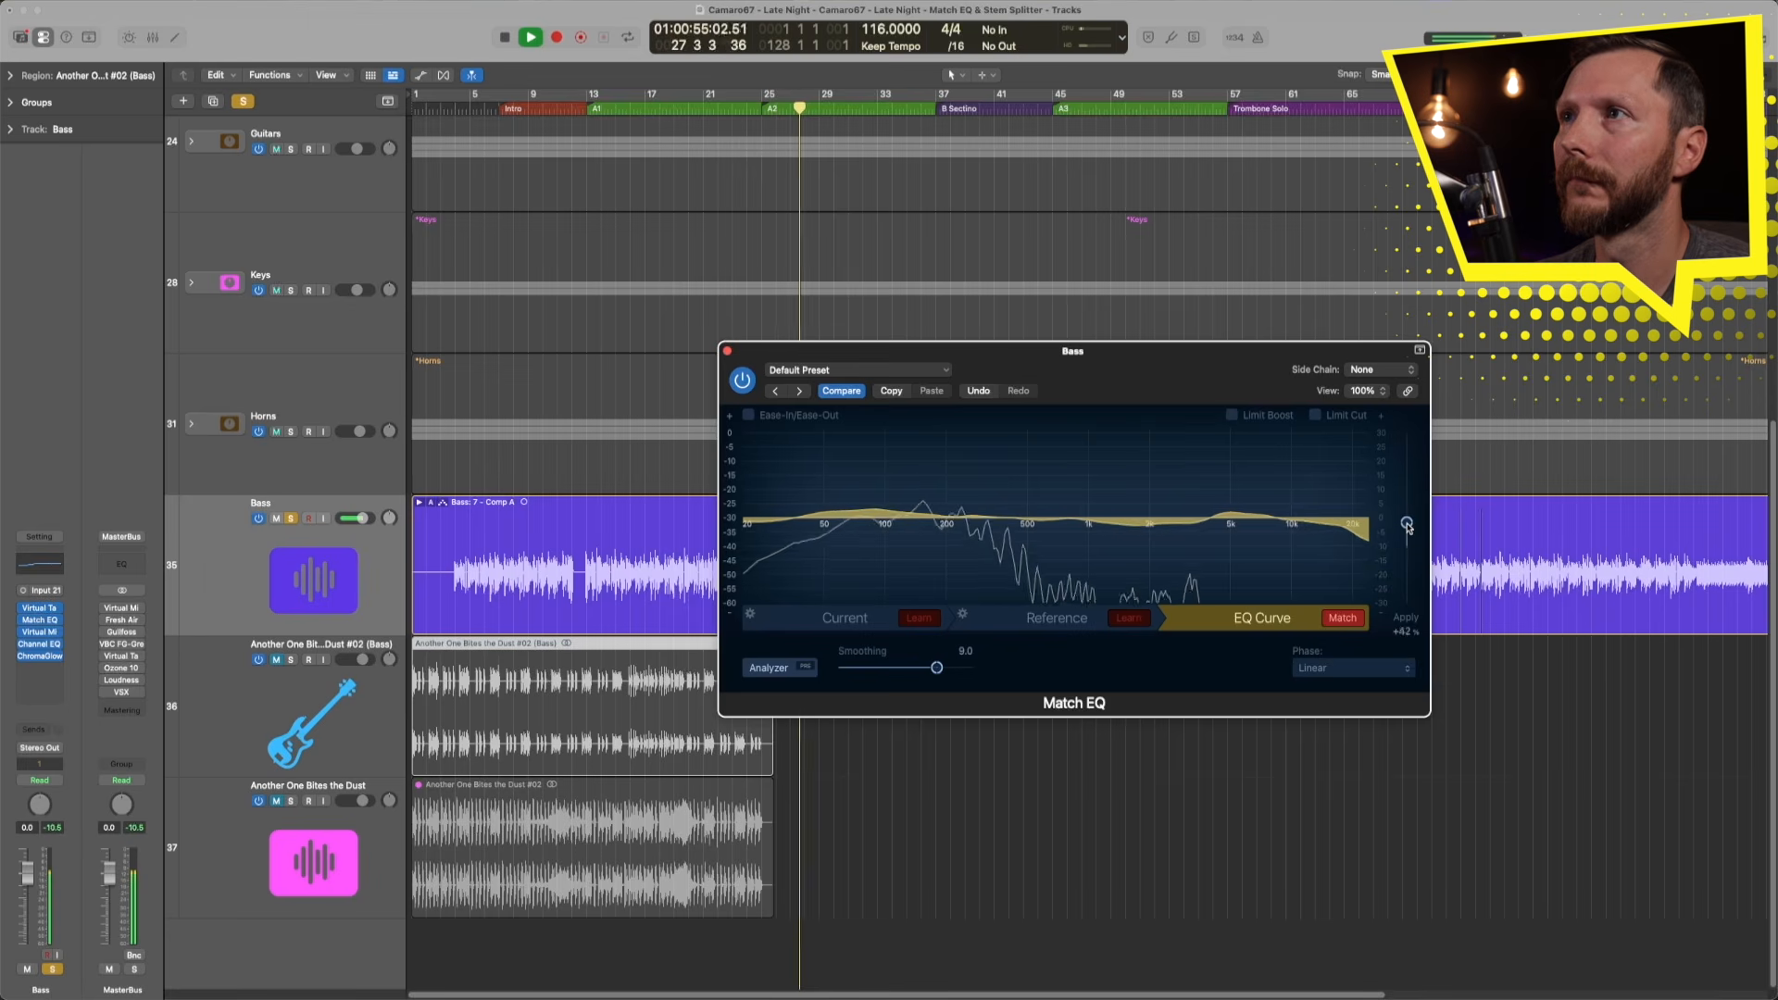
pyautogui.moveTo(1407, 526)
pyautogui.mouseDown()
pyautogui.moveTo(1408, 480)
pyautogui.moveTo(1407, 538)
pyautogui.moveTo(1408, 520)
pyautogui.mouseUp()
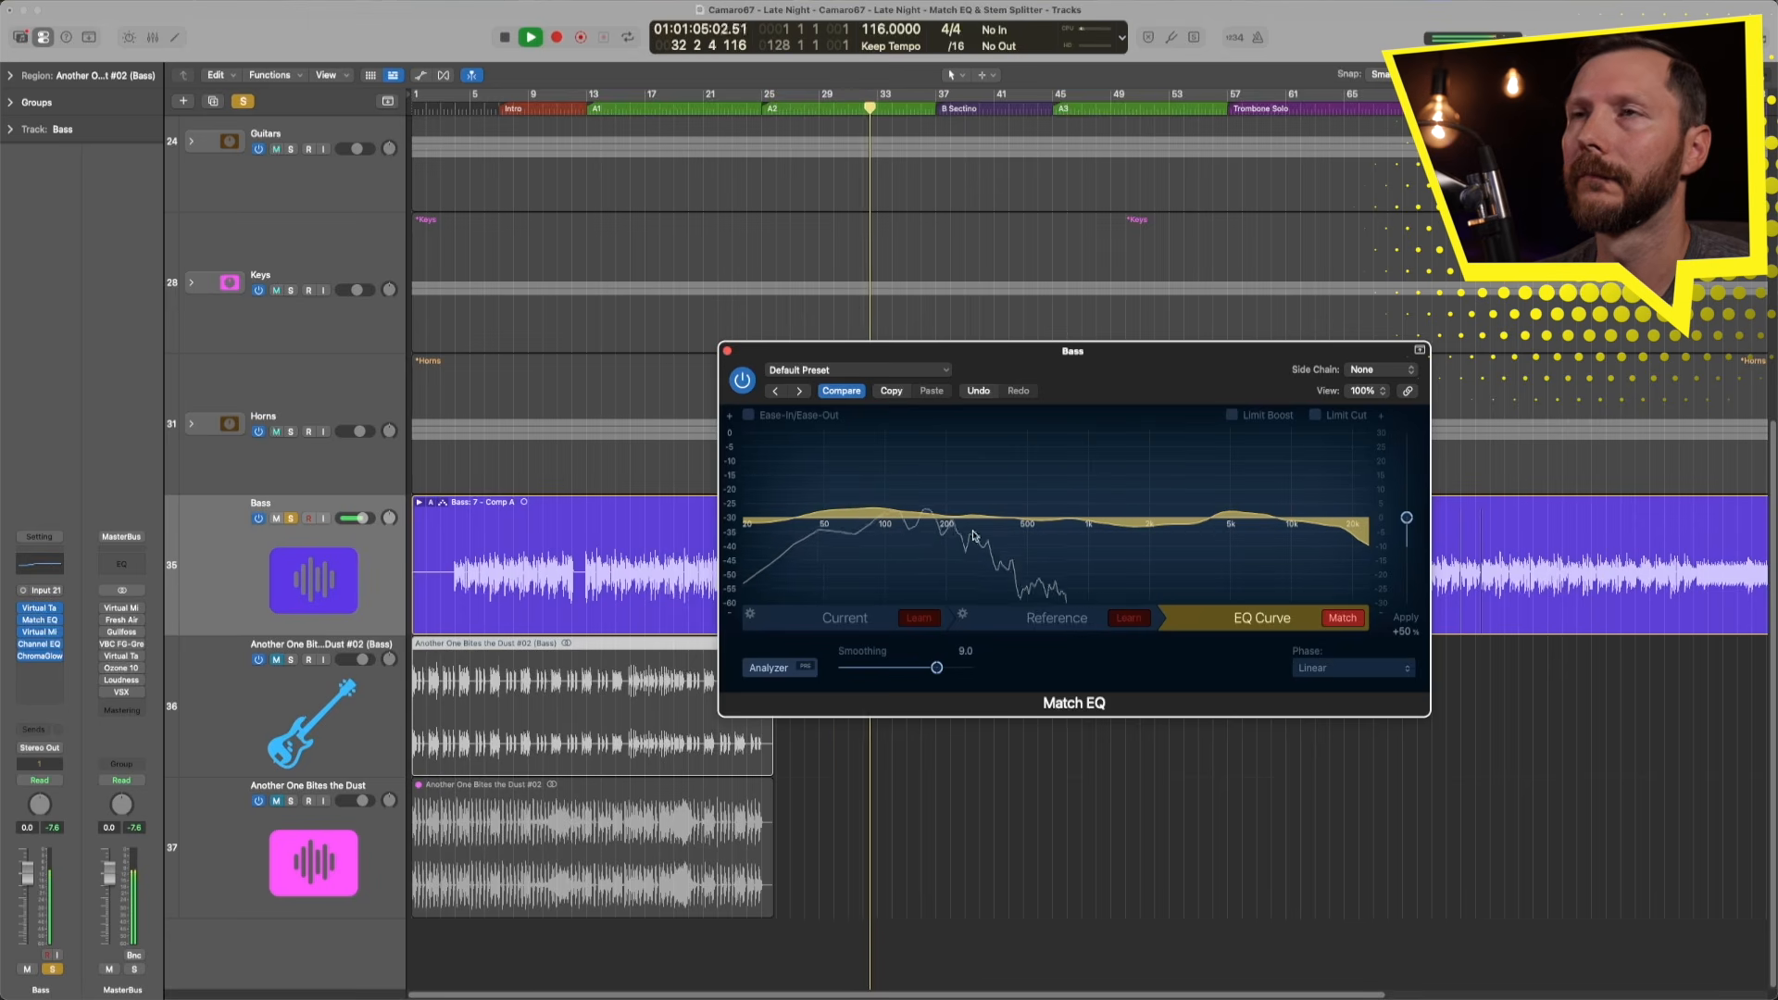
# Compare the soloed bass with Match EQ bypassed and re-enabled, and play the full mix with the bass unsoloed.
pyautogui.click(741, 381)
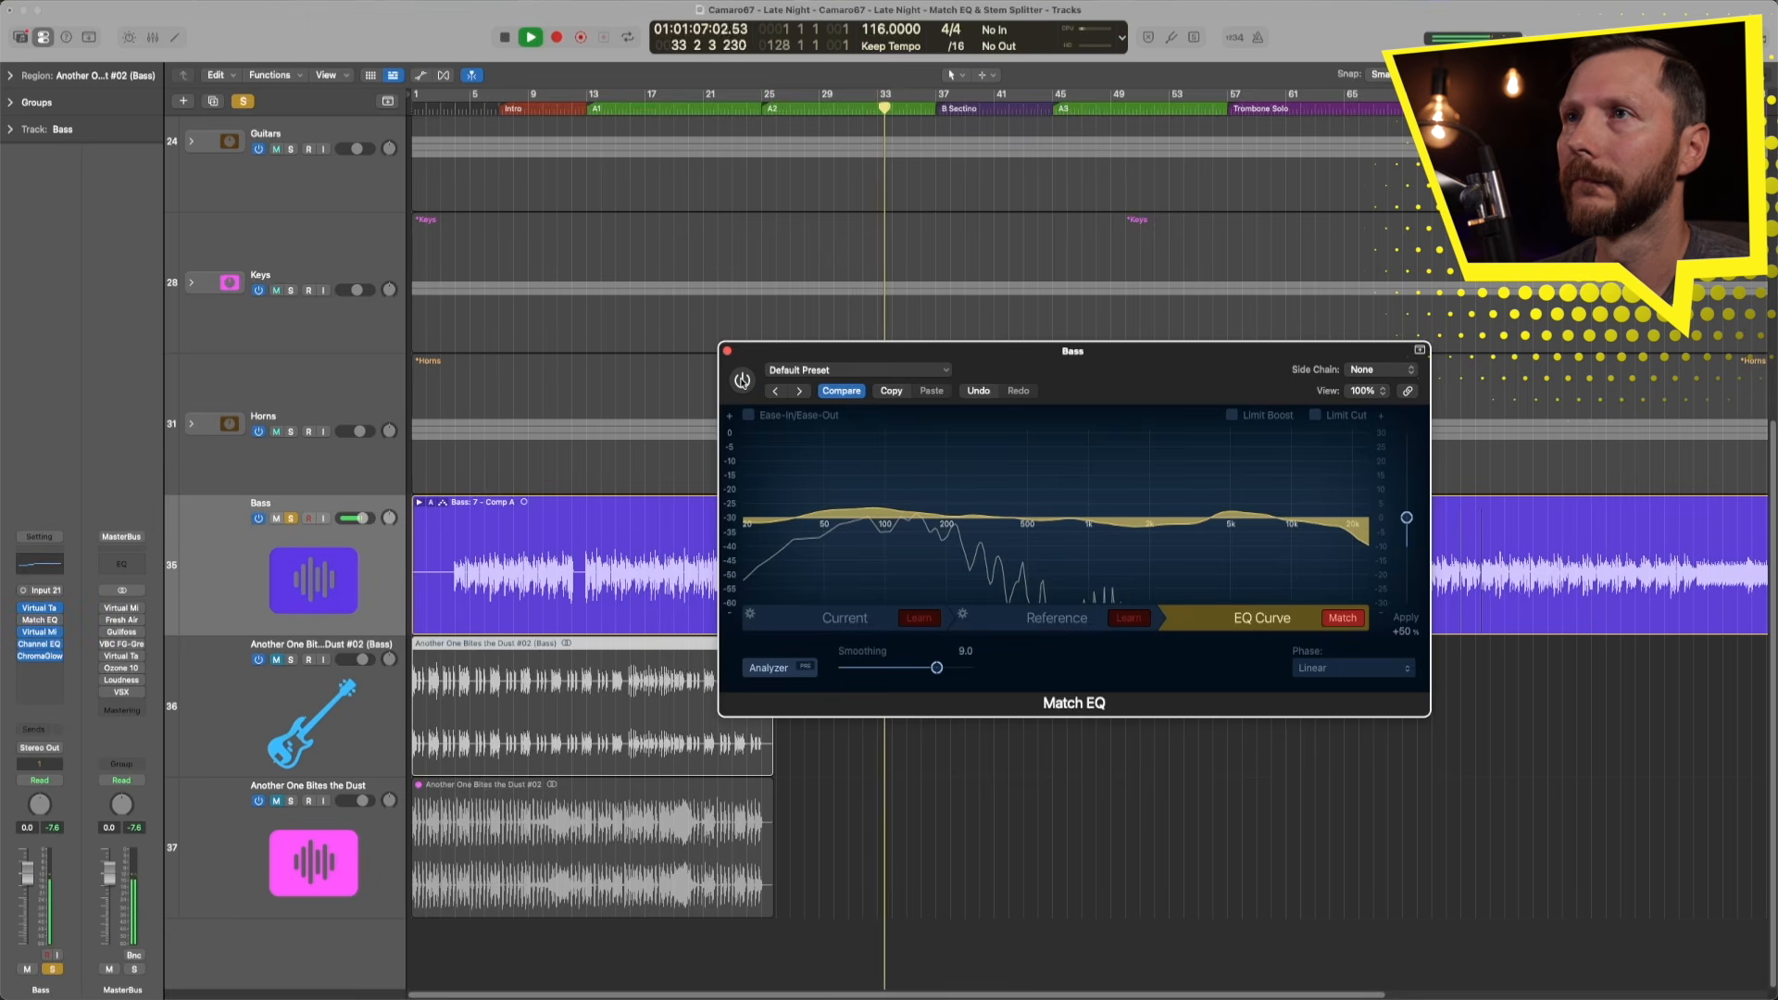
pyautogui.click(743, 381)
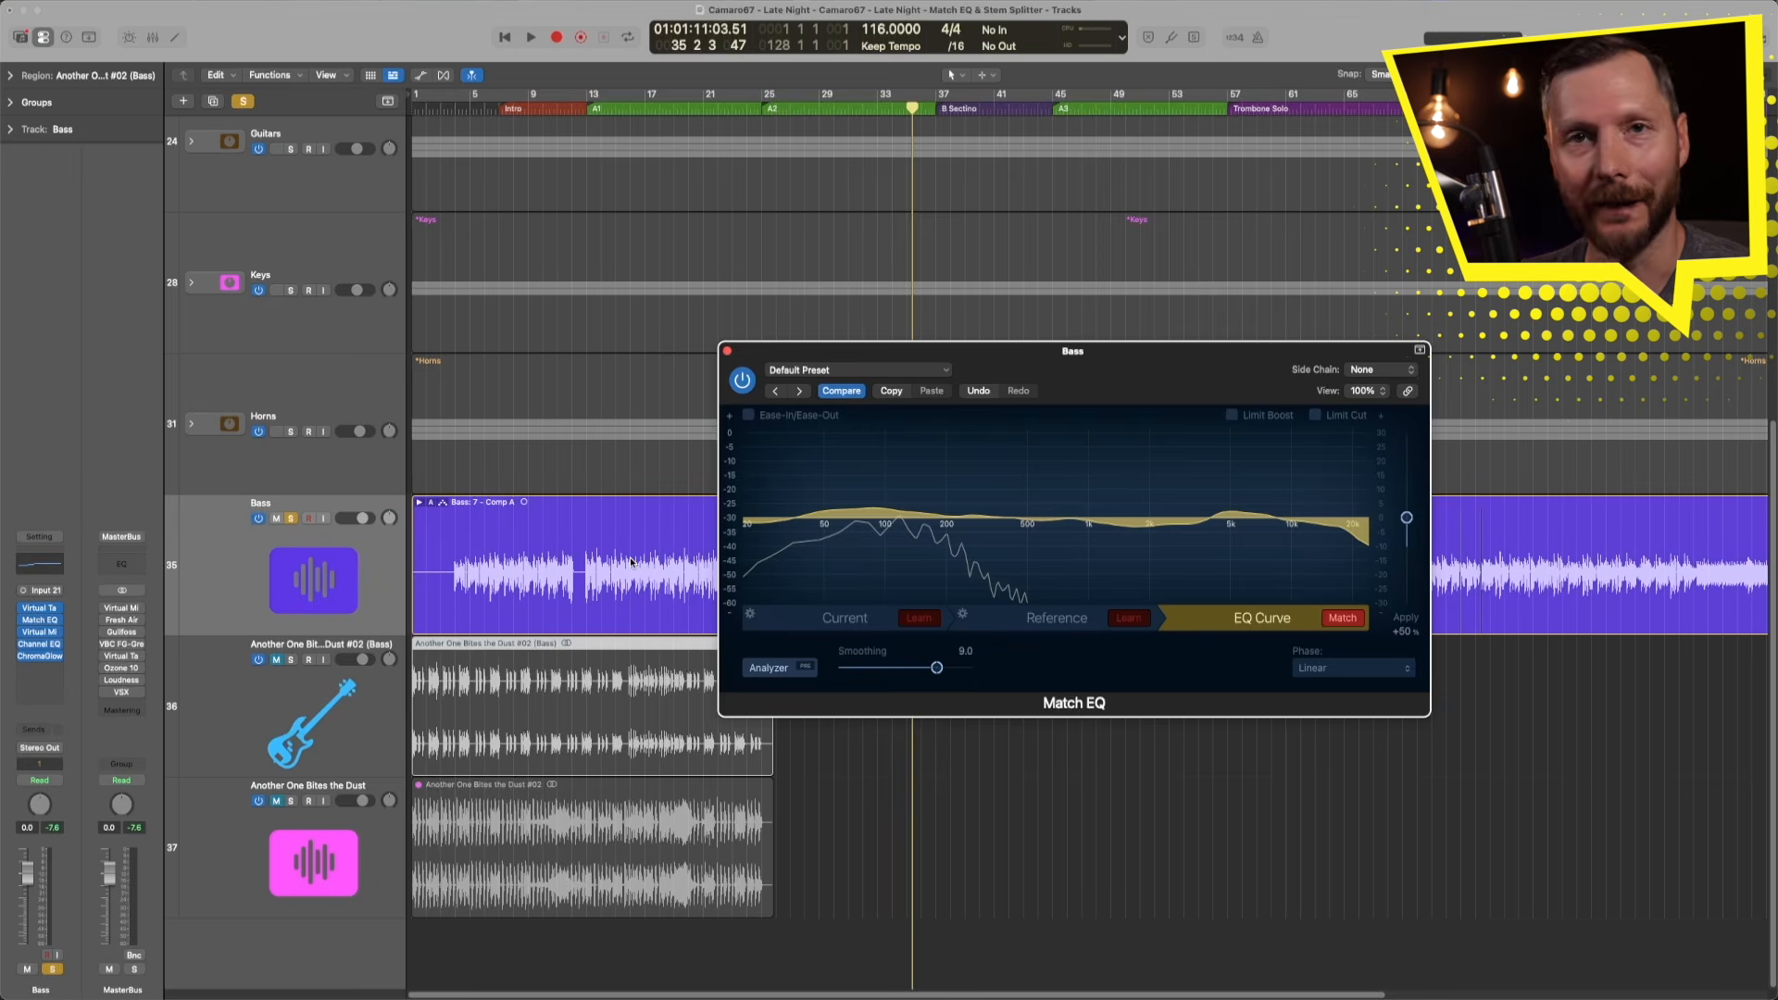
pyautogui.click(291, 519)
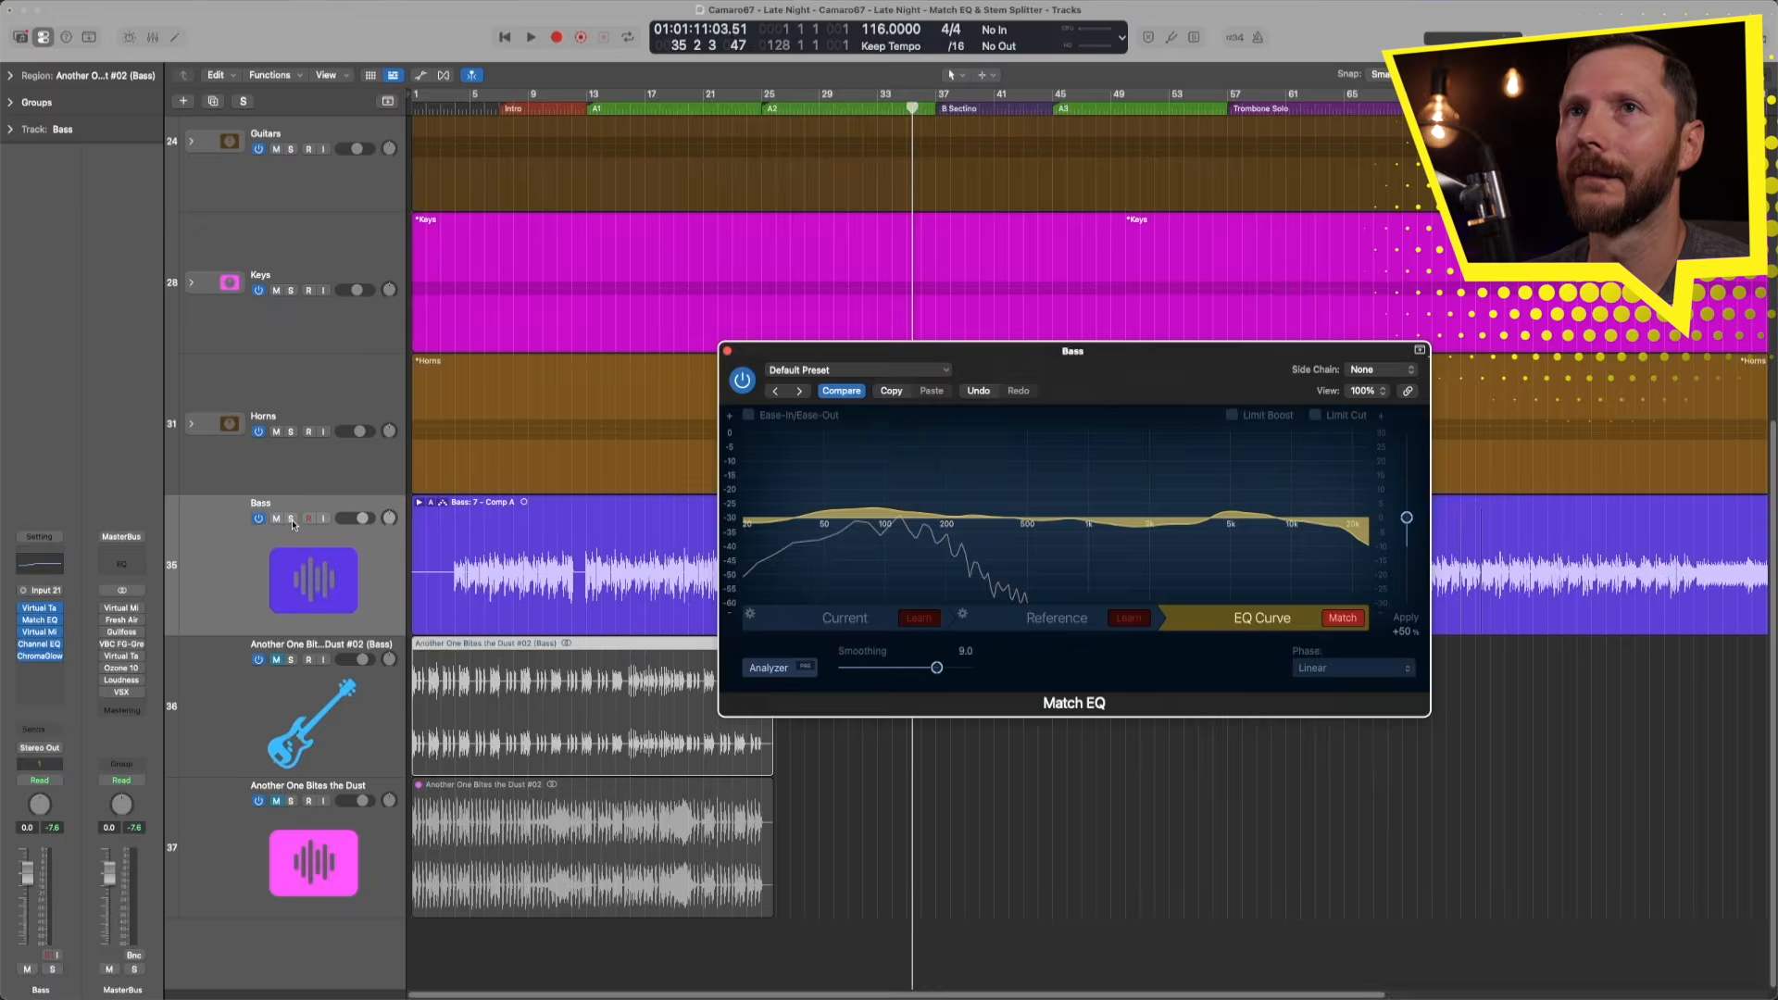
pyautogui.press('space')
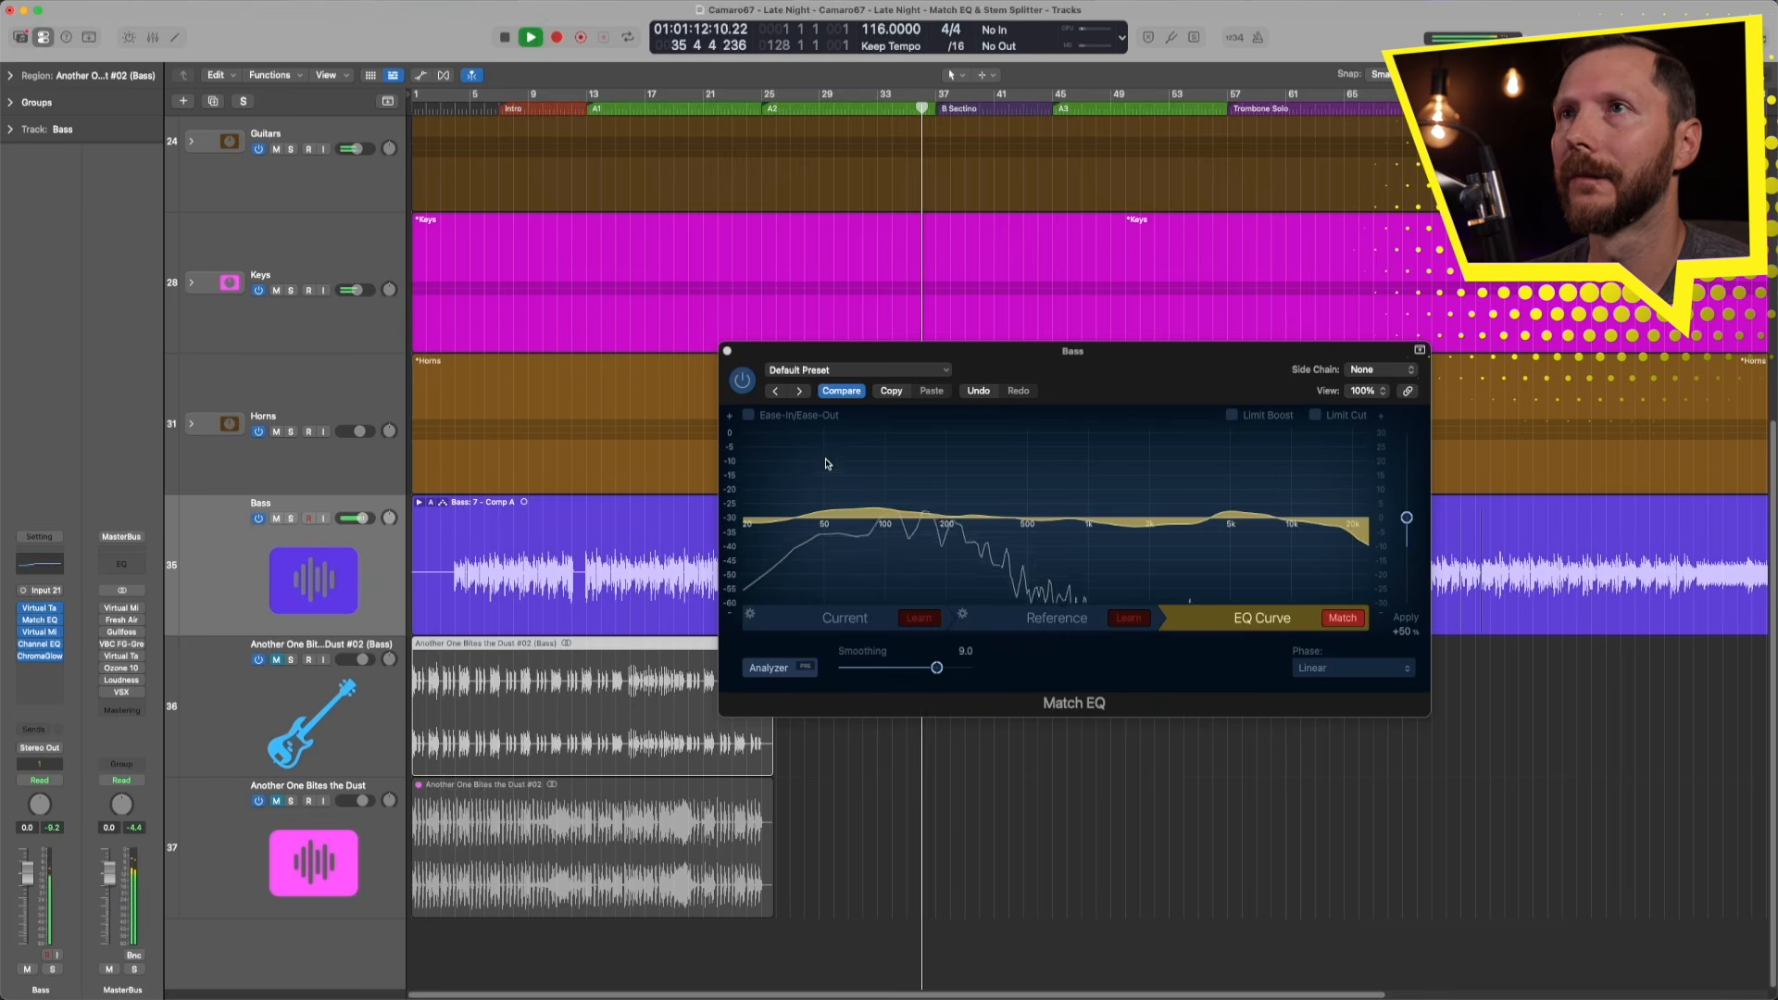
# Compare the bass within the full mix with Match EQ bypassed and re-enabled during playback.
pyautogui.click(742, 383)
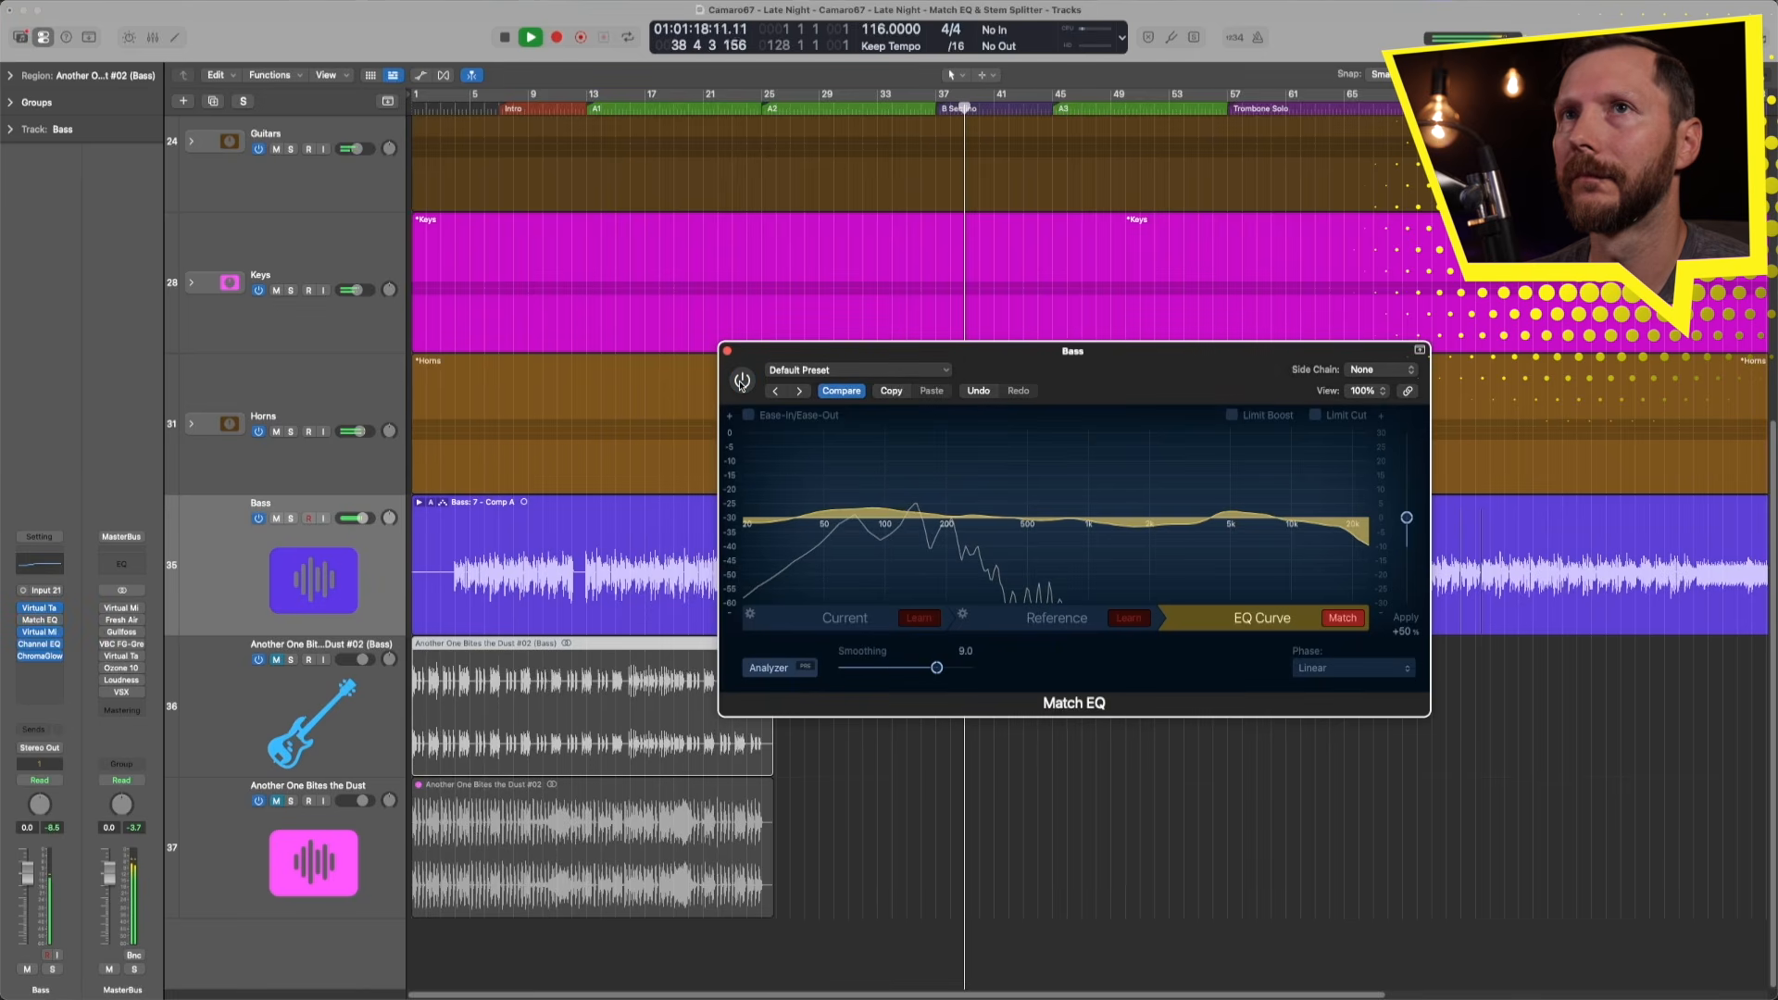
pyautogui.click(742, 382)
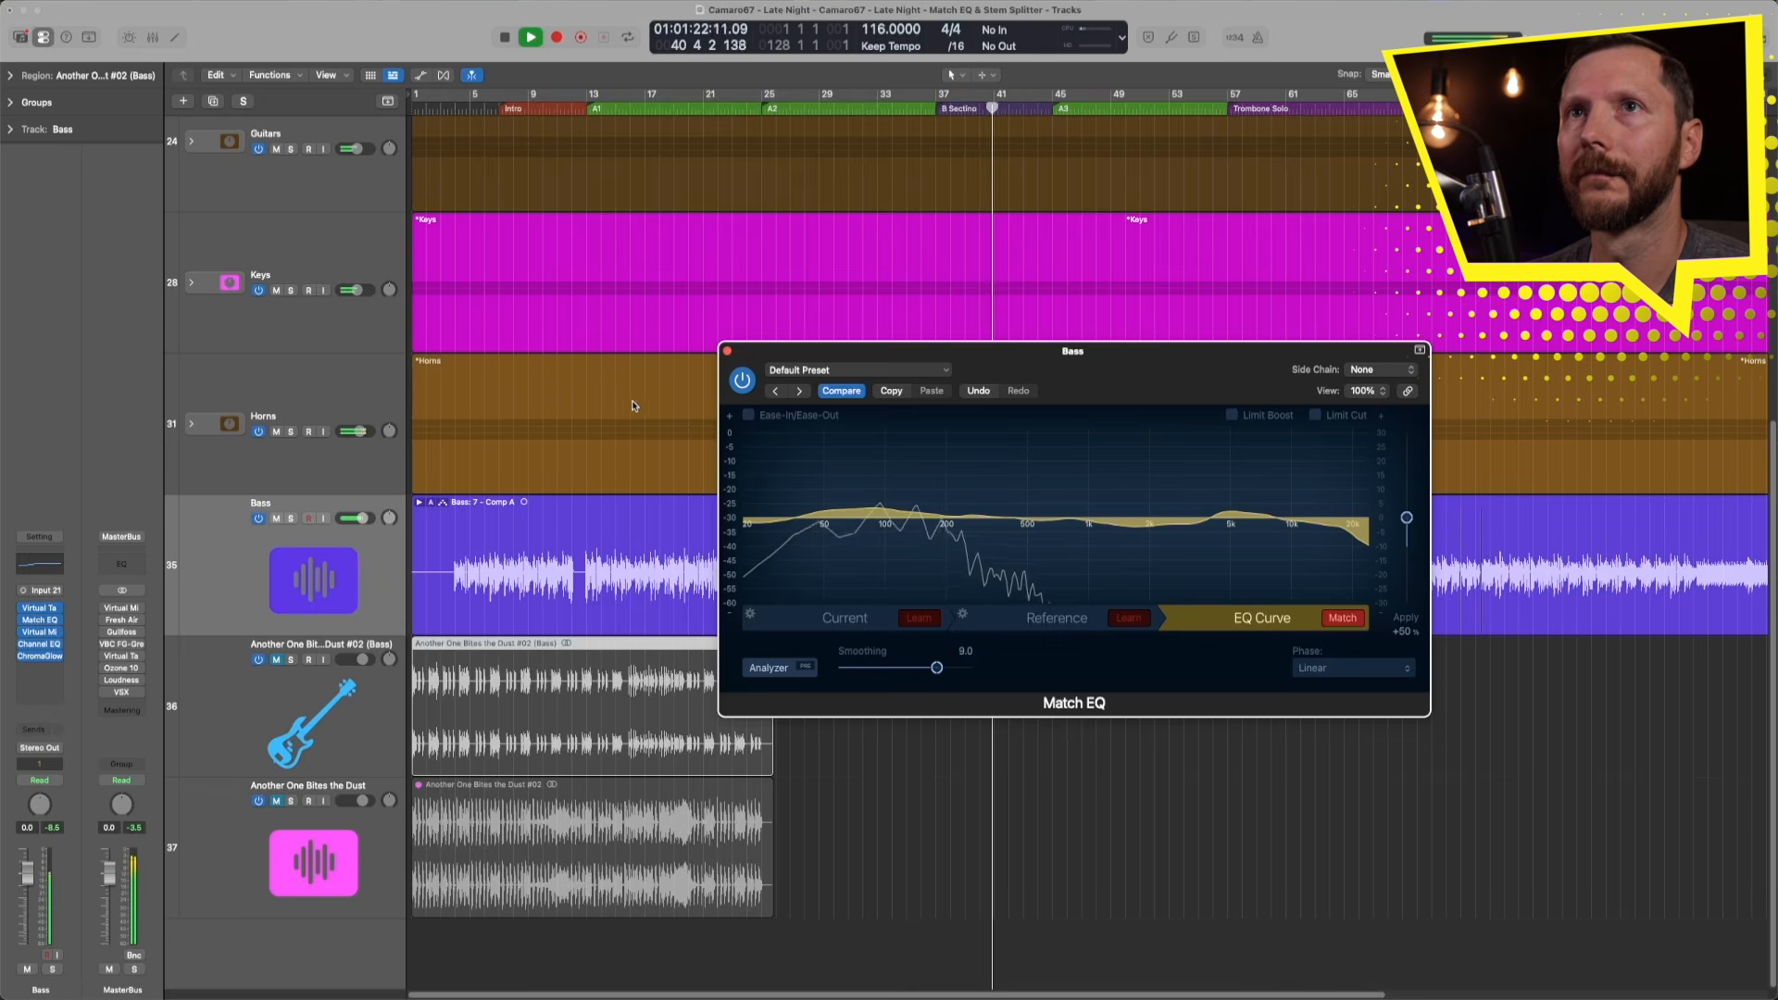
# Solo the Drums and Bass tracks together to compare Match EQ bypassed and re-enabled, and return to the full mix.
pyautogui.press('super+Up')
pyautogui.press('super+Up')
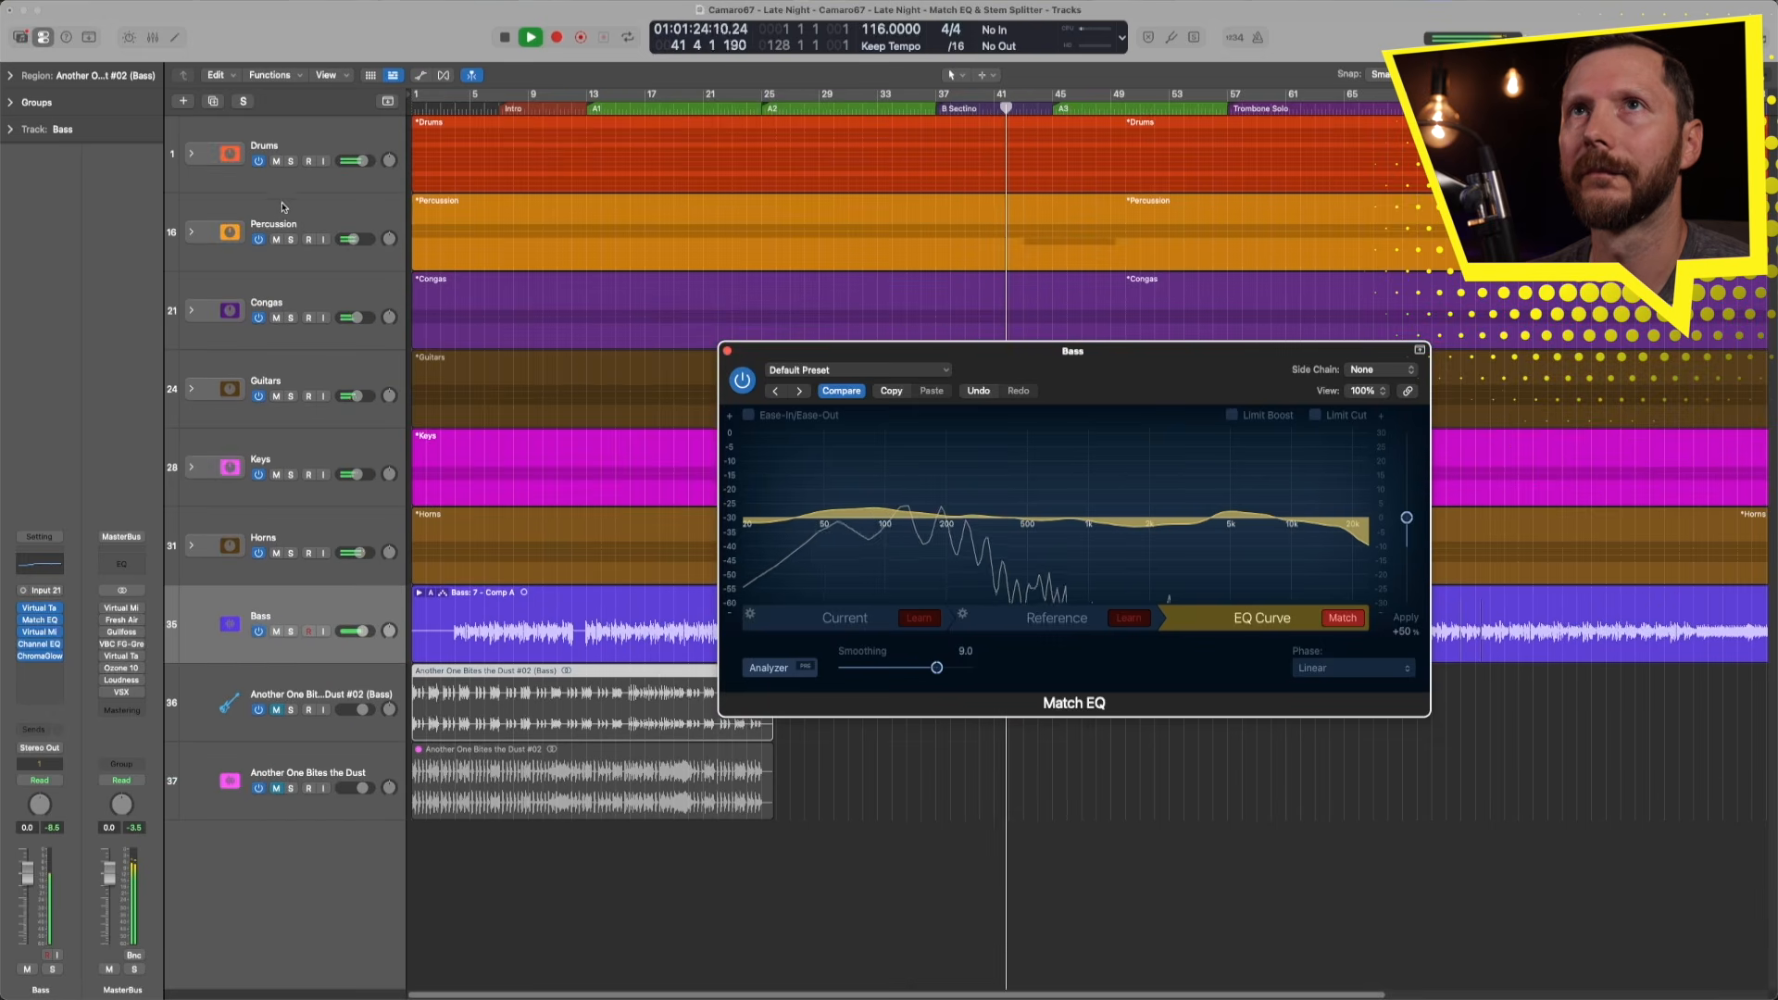
pyautogui.click(291, 160)
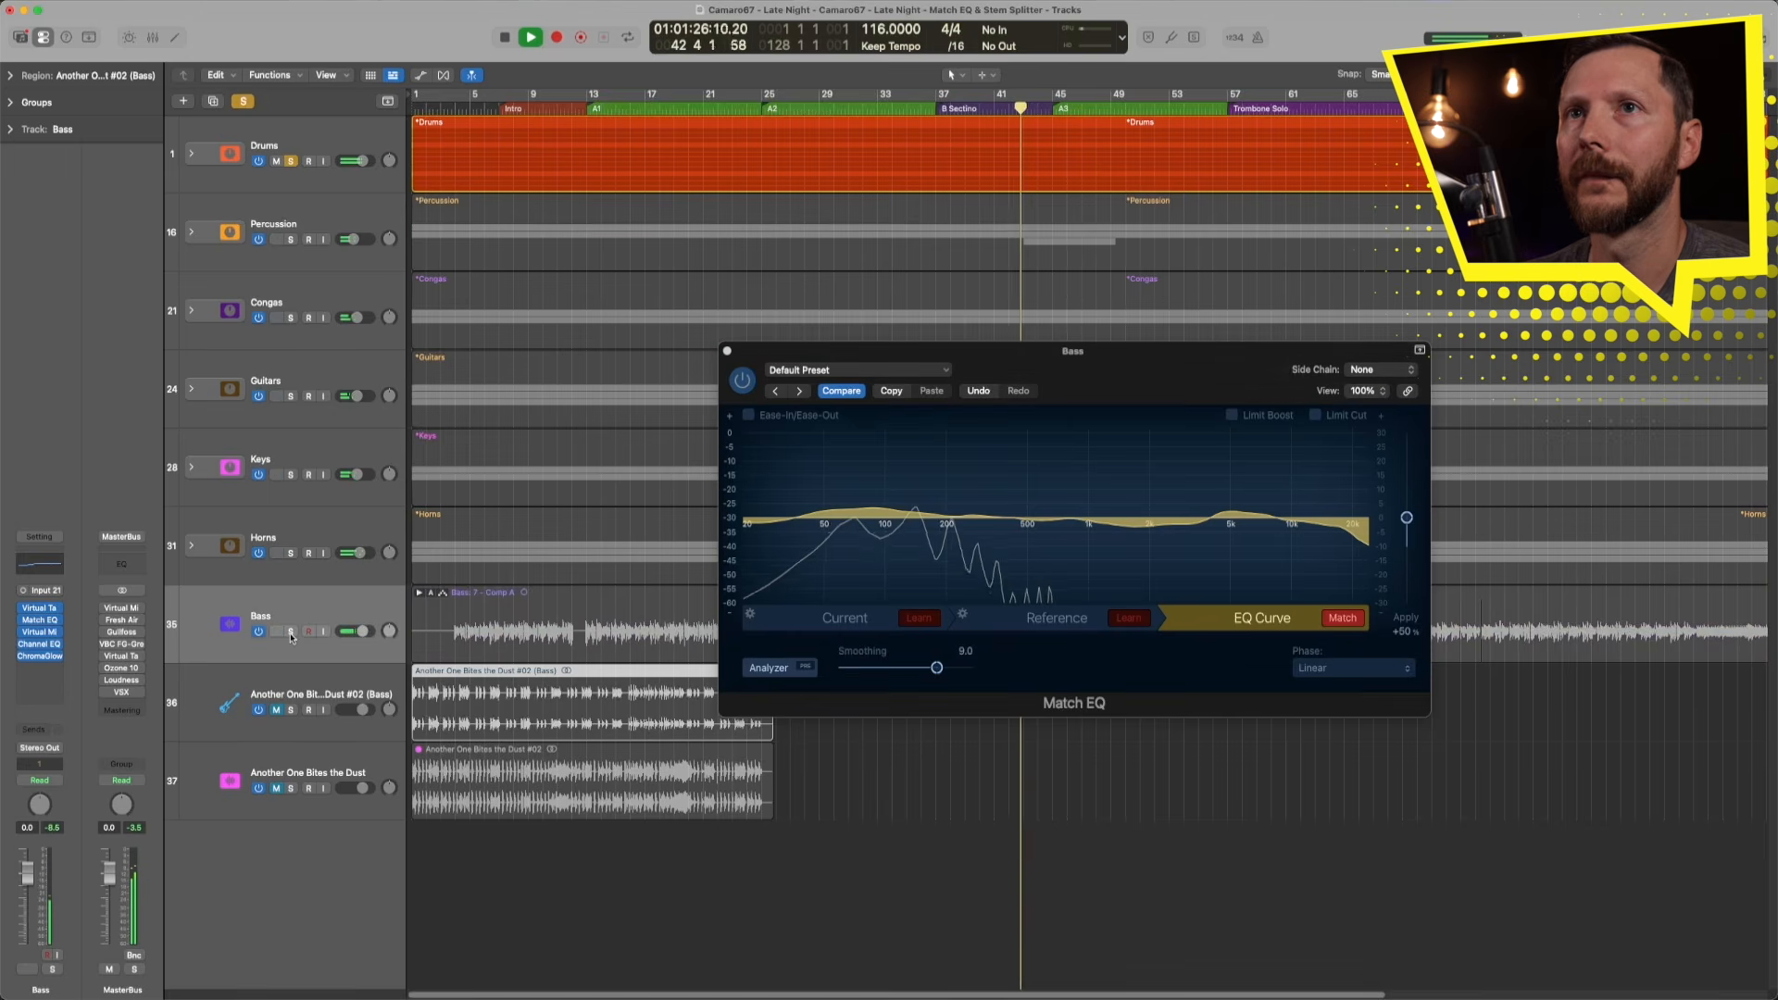
pyautogui.click(291, 631)
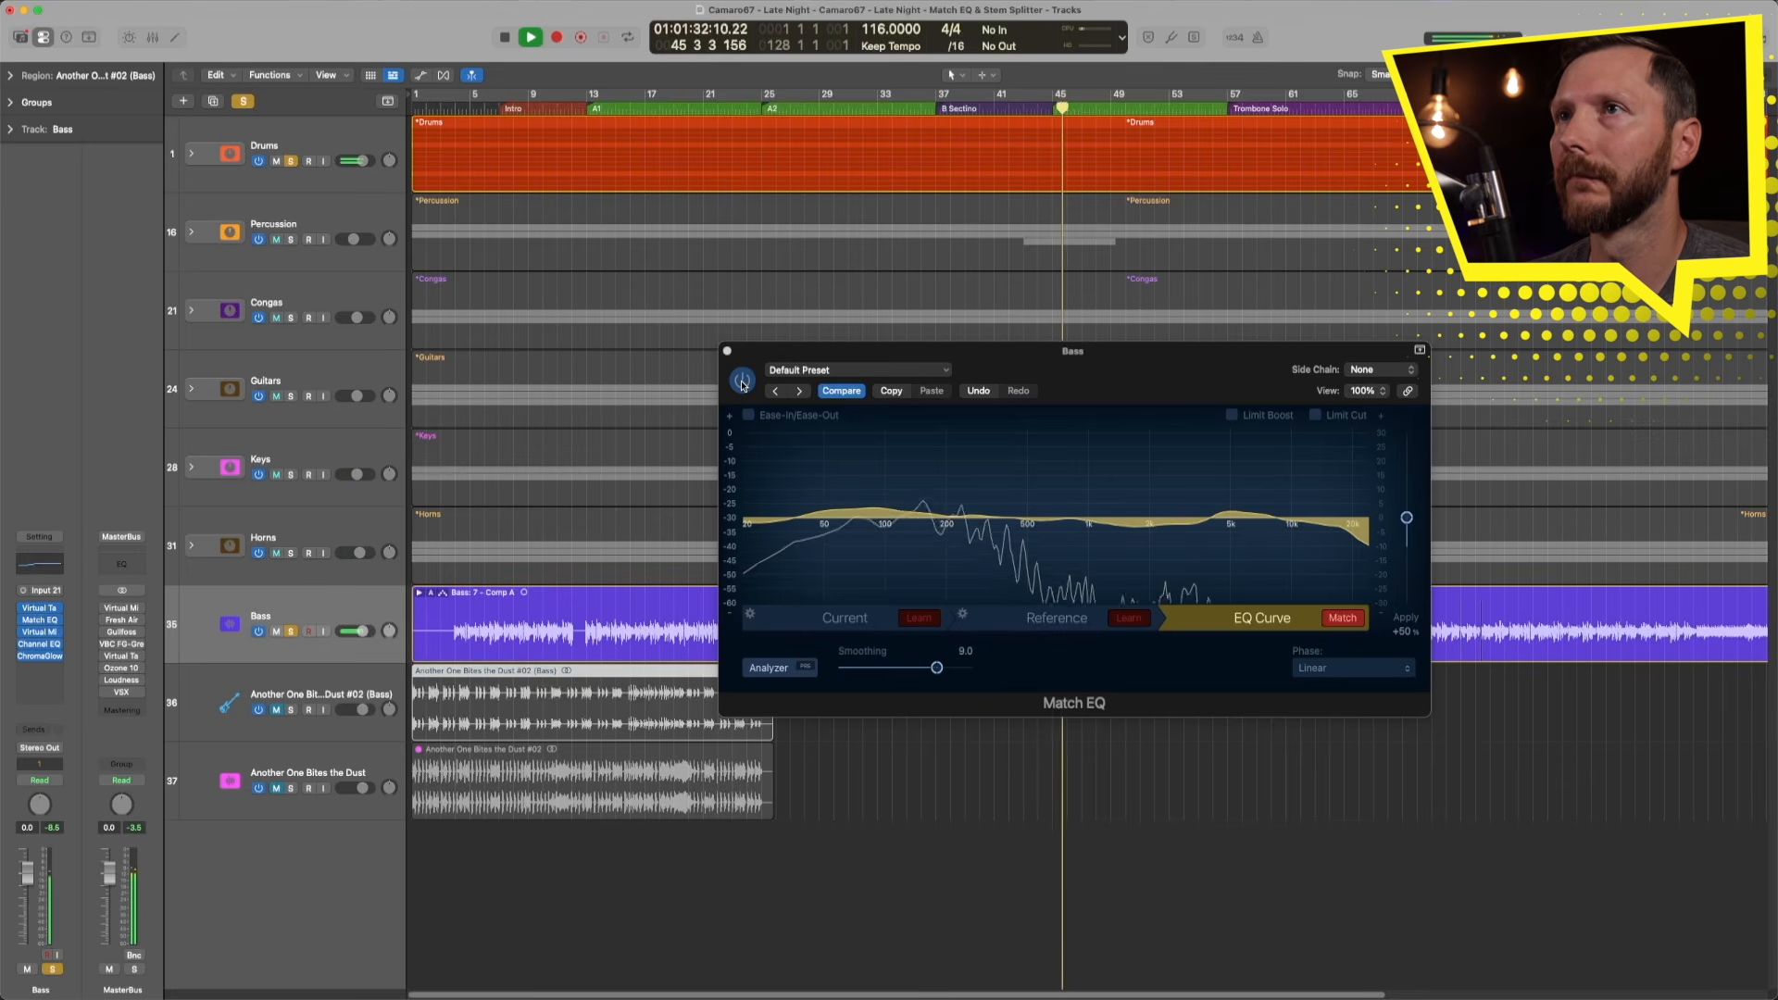
pyautogui.click(741, 383)
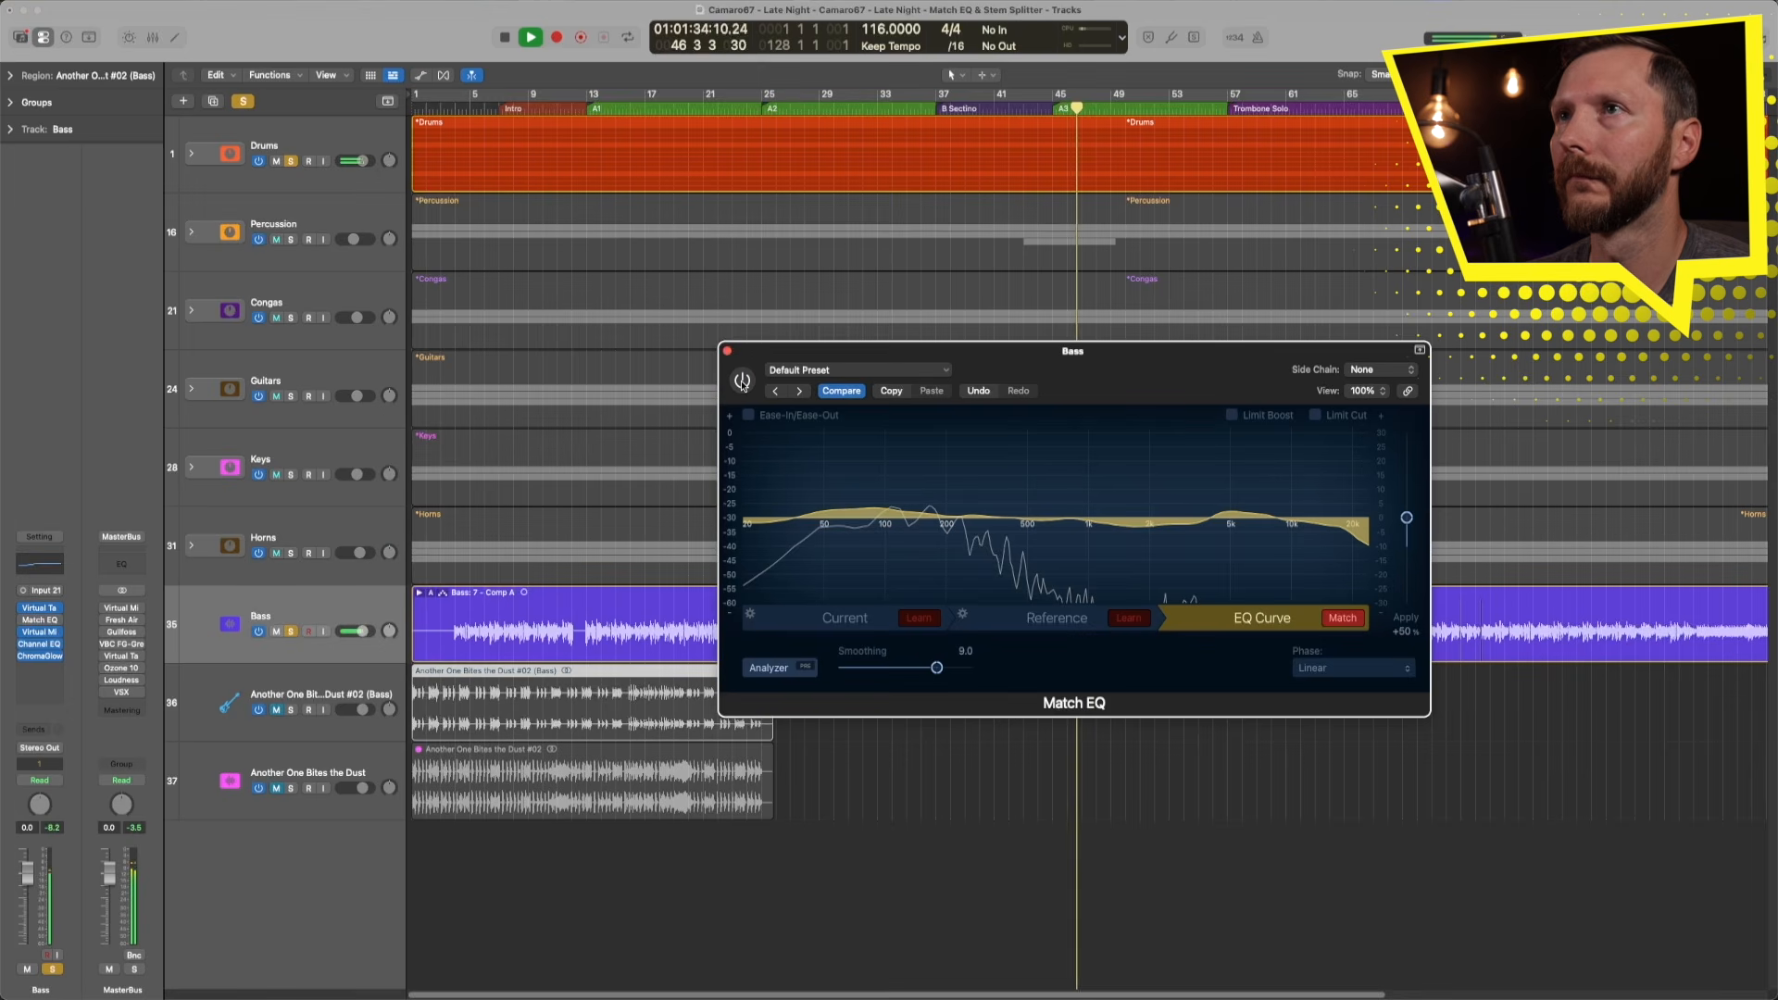
pyautogui.click(741, 384)
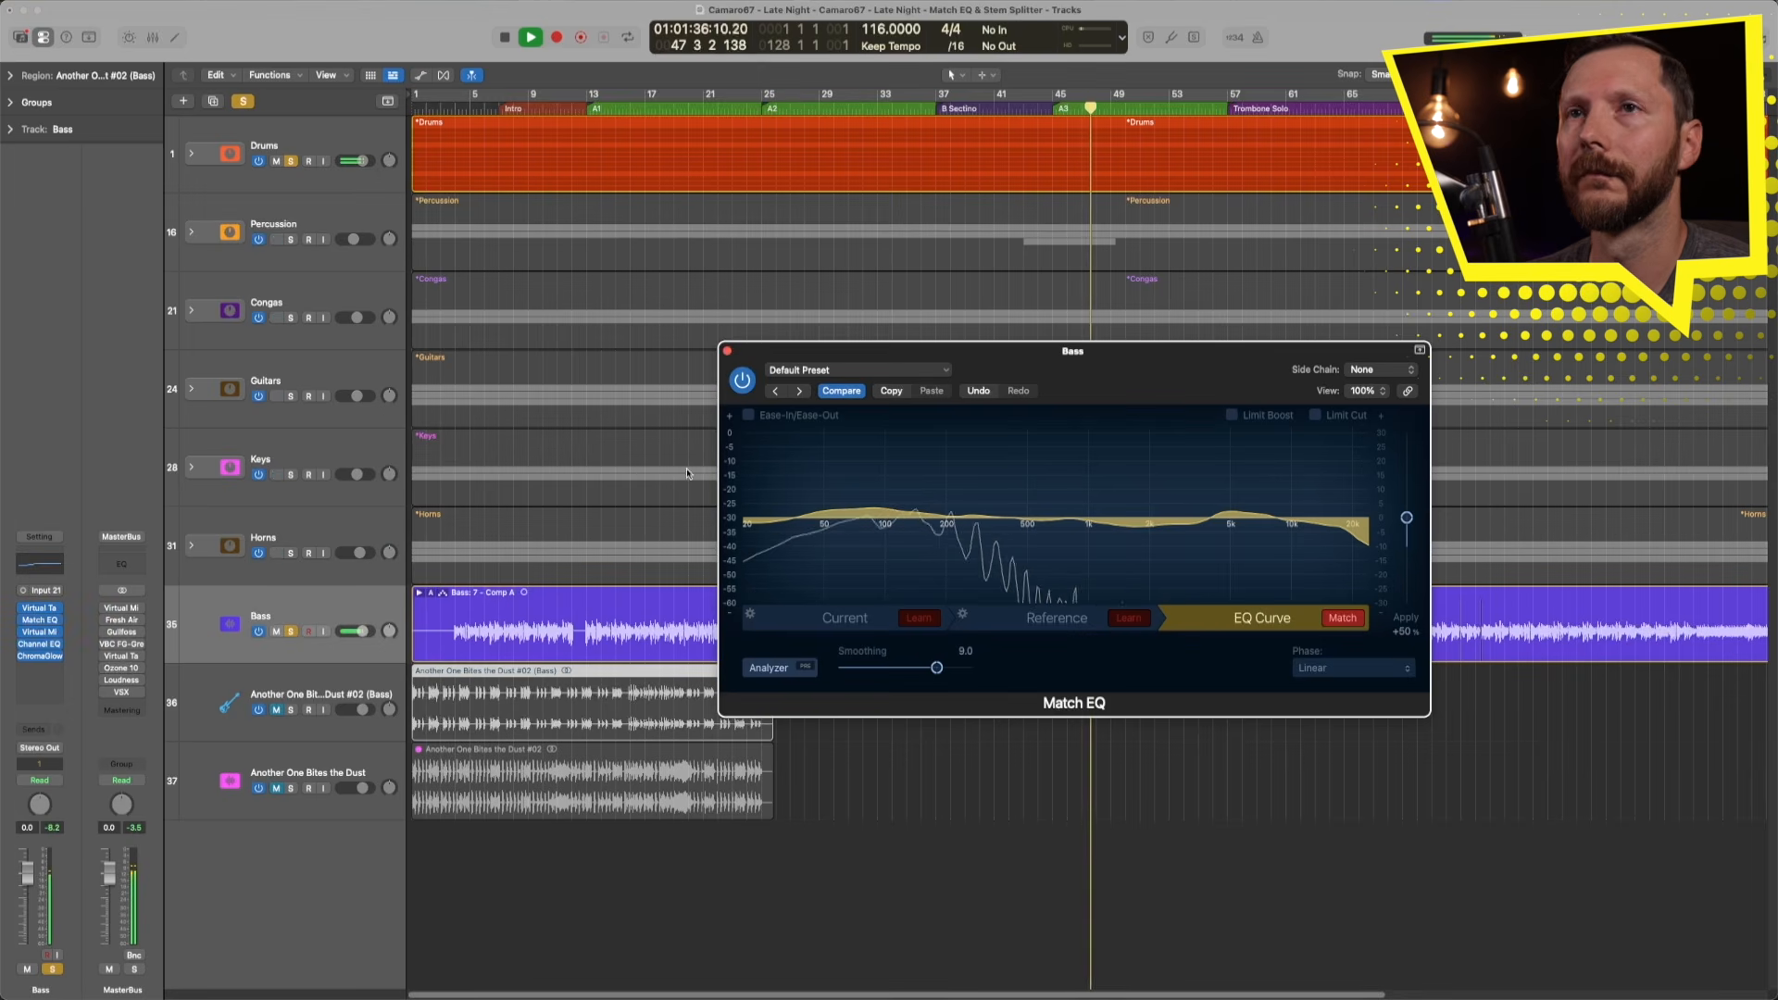
pyautogui.click(289, 631)
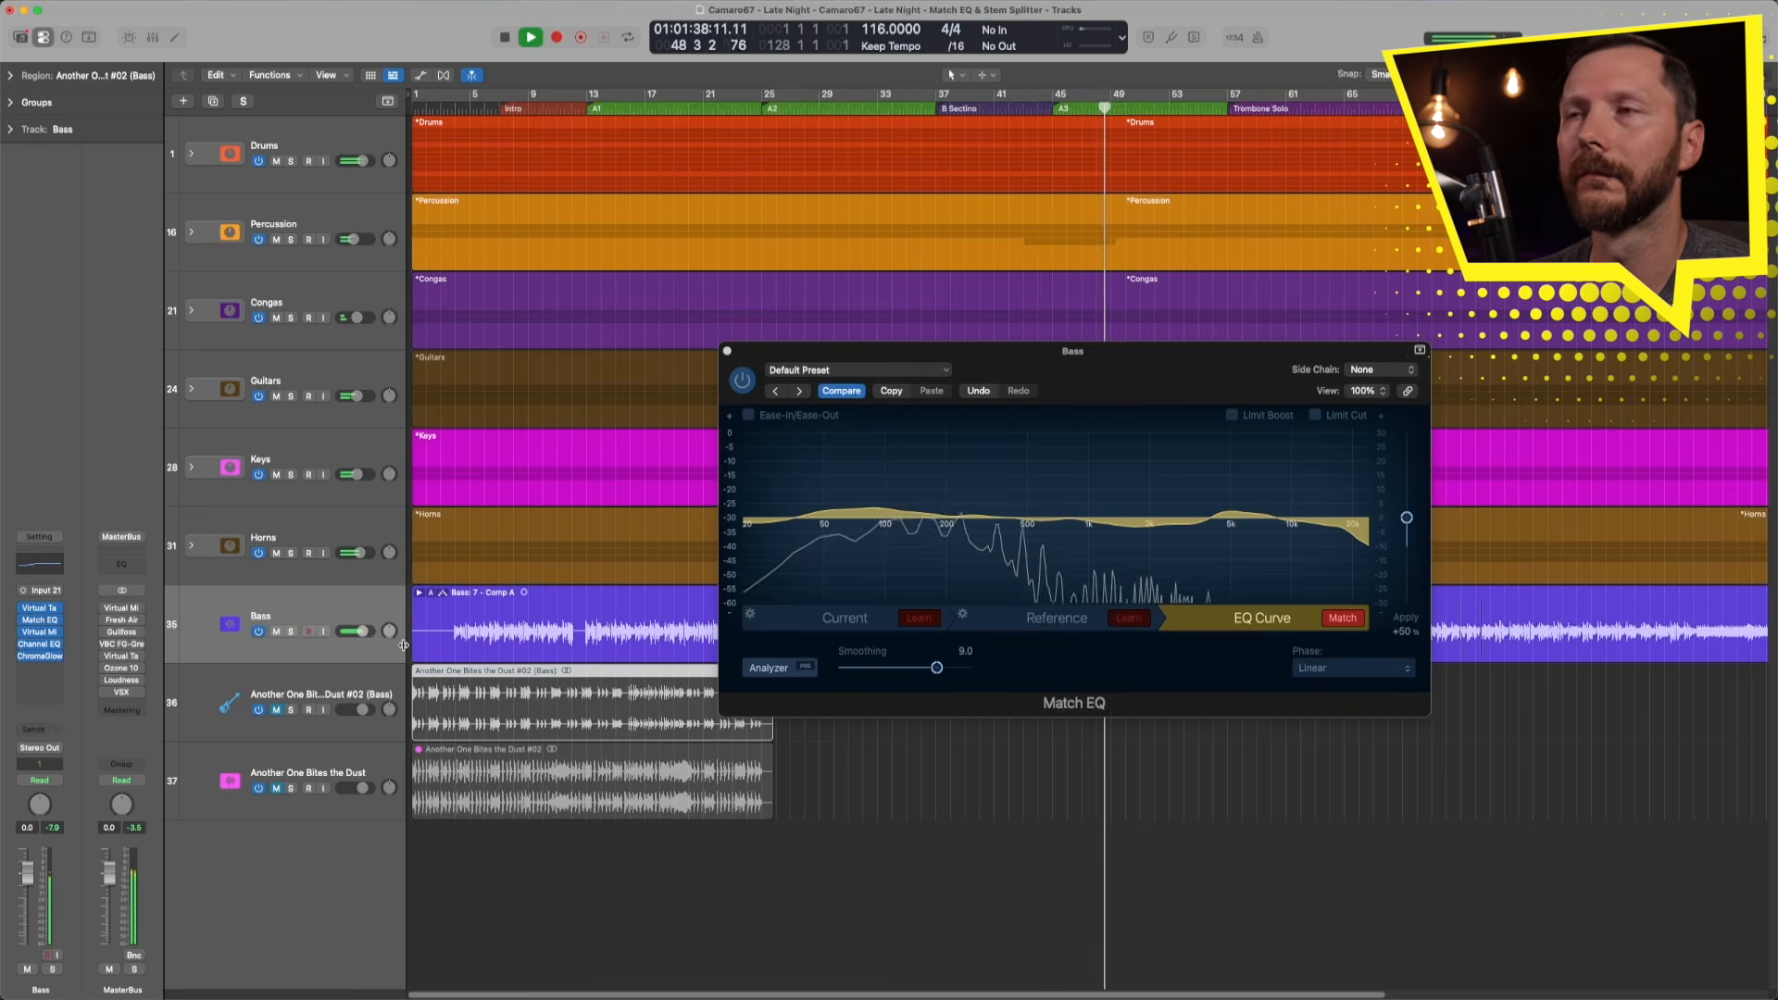